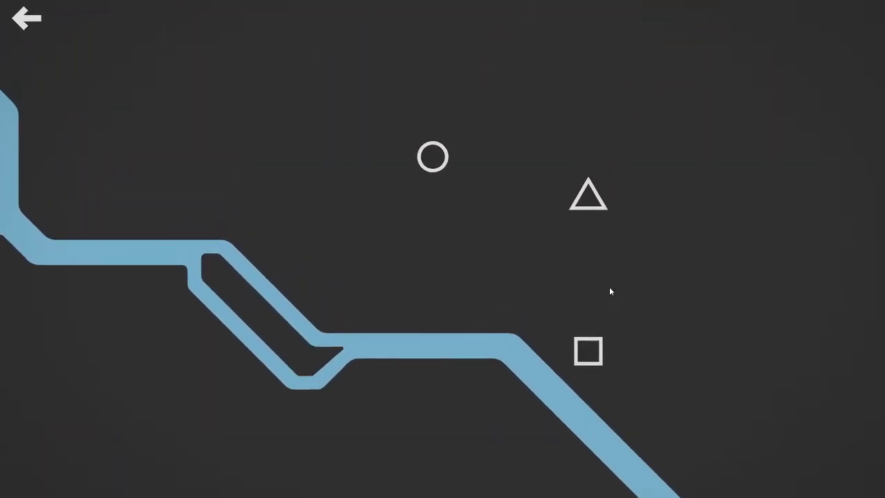
Step: Link green from circle and triangle to the square, speed up, and run red from riverside circles to the square
left_click_drag(433, 157, 588, 197)
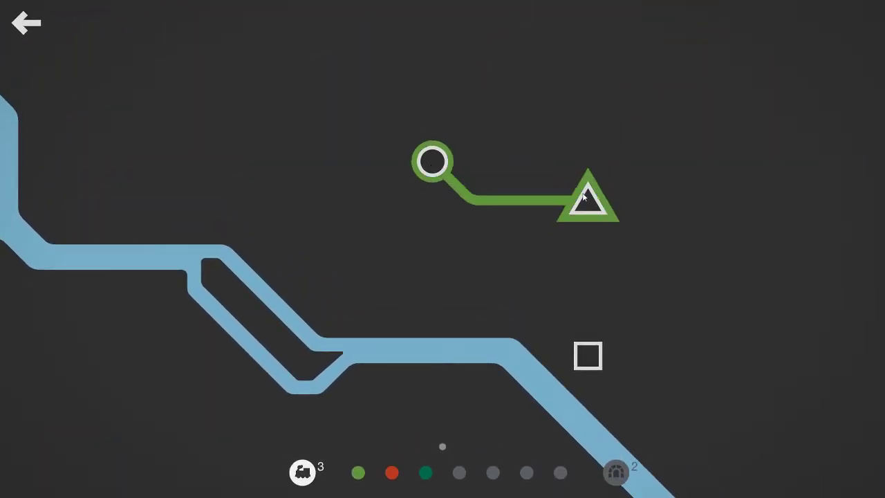
left_click_drag(471, 170, 507, 184)
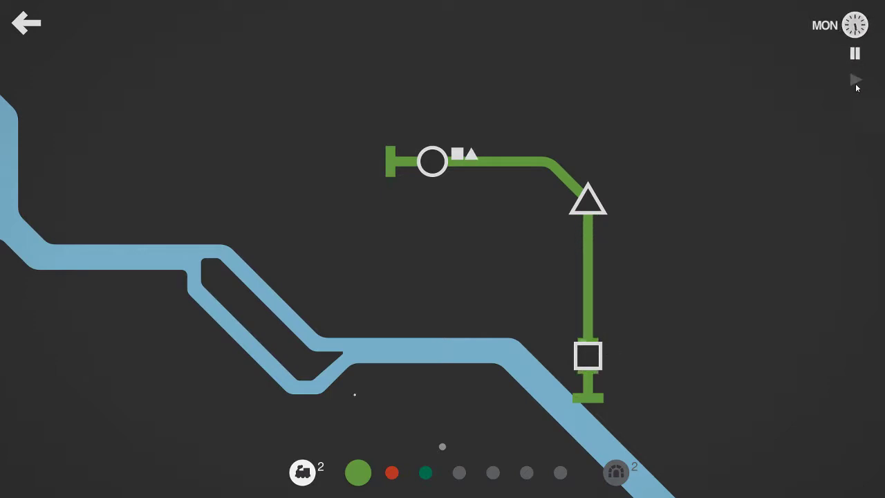
left_click(856, 97)
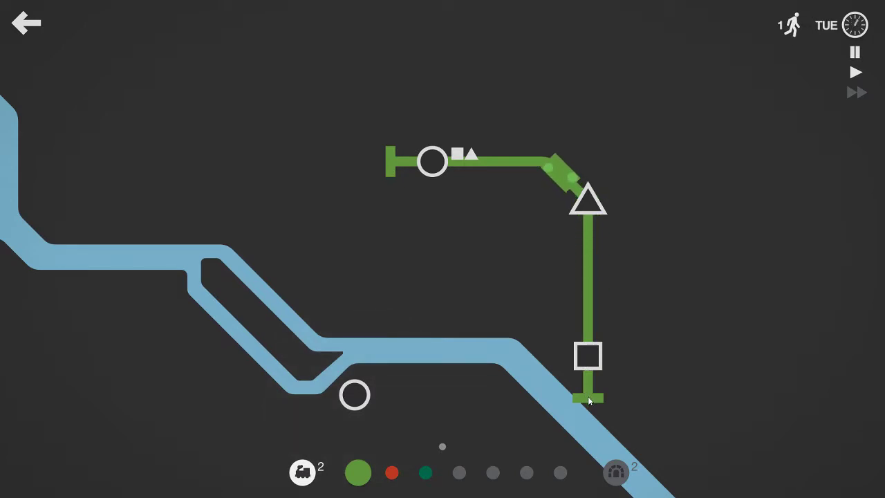
mouse_move(355, 395)
left_mouse_down()
mouse_move(588, 356)
mouse_move(587, 201)
left_mouse_up()
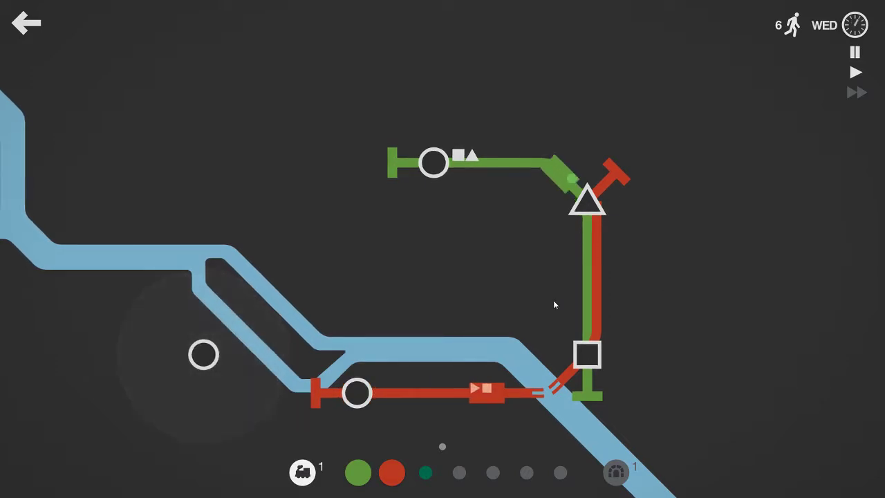
left_click_drag(318, 401, 208, 354)
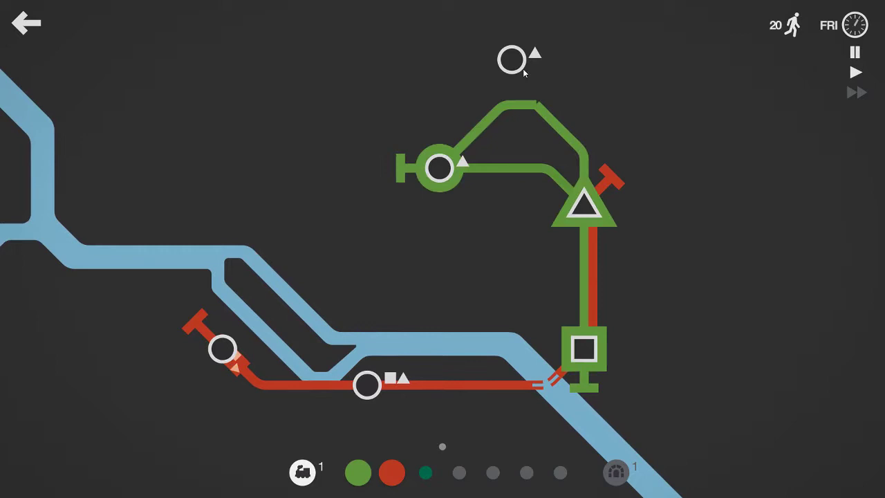
Step: Reroute green via the top circle, northwest triangle and central circle, rework red's west end, take locomotive and tunnel
left_click_drag(529, 168, 511, 59)
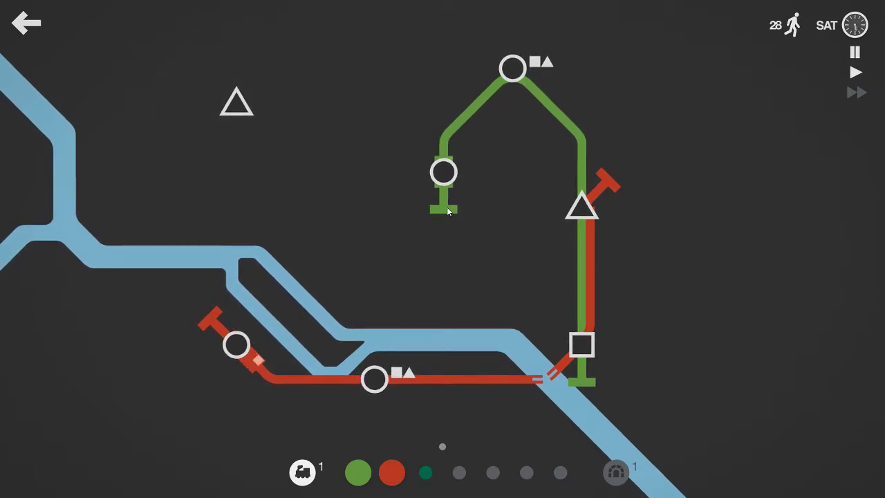
left_click_drag(456, 109, 235, 110)
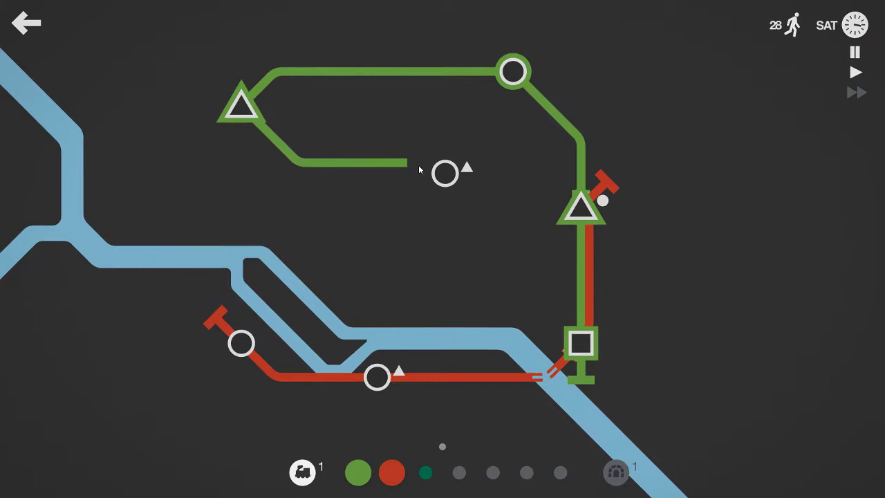
left_click_drag(220, 128, 444, 173)
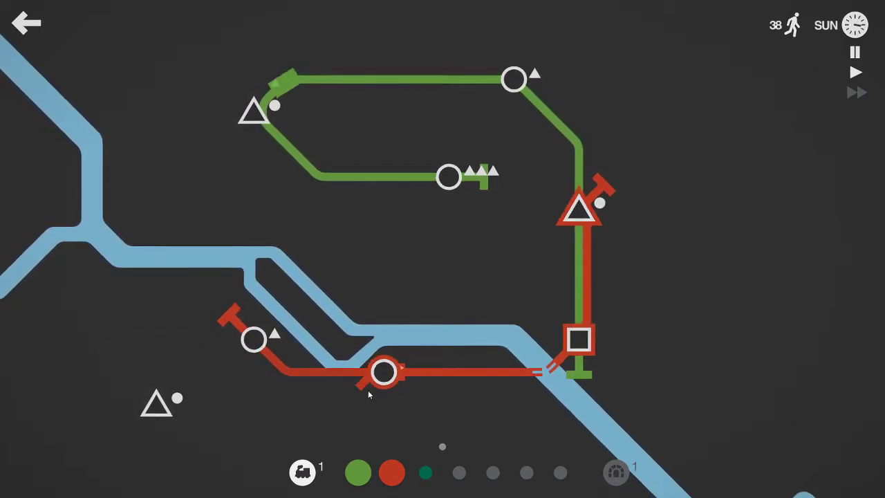
mouse_move(242, 337)
left_mouse_down()
mouse_move(347, 375)
mouse_move(160, 401)
mouse_move(257, 339)
left_mouse_up()
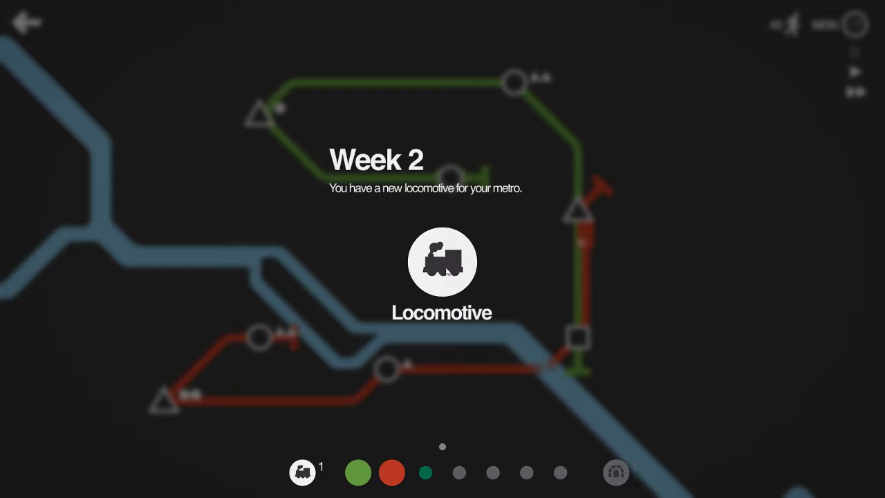
left_click(446, 269)
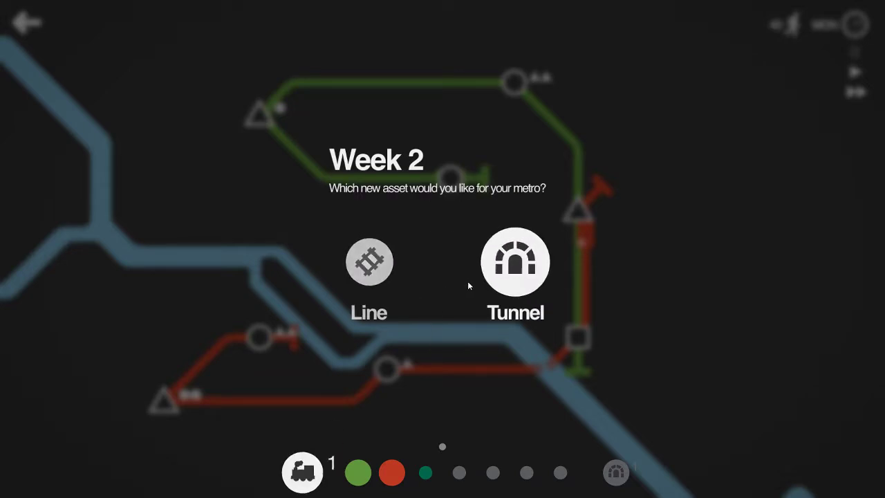
left_click(523, 283)
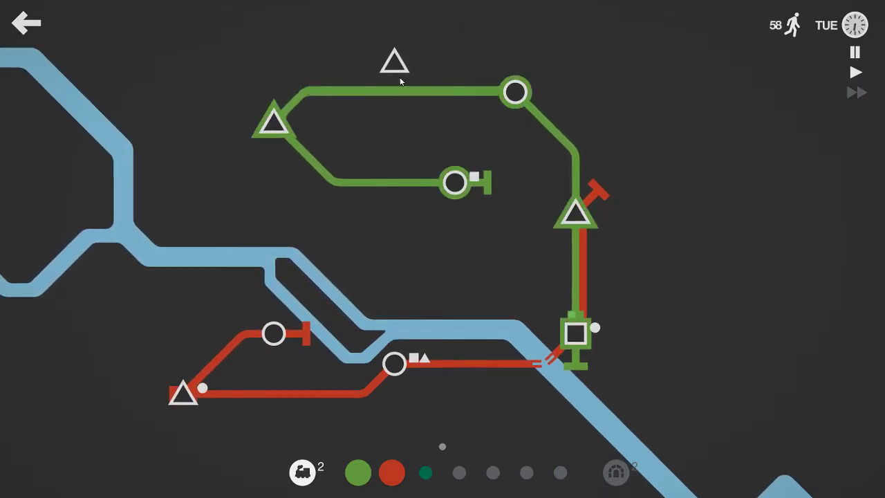
Step: Add the top triangle and top-left circle to green, and pull red's end back to the square
left_click_drag(400, 90, 394, 63)
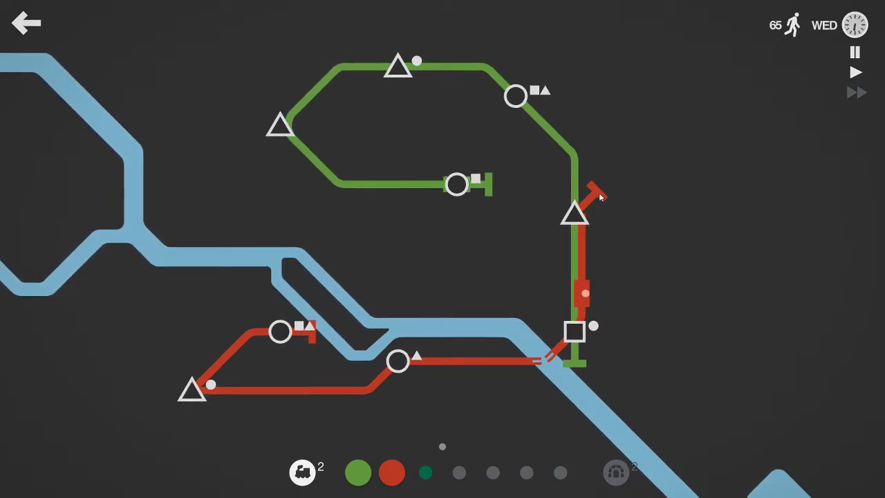
left_click_drag(598, 195, 584, 325)
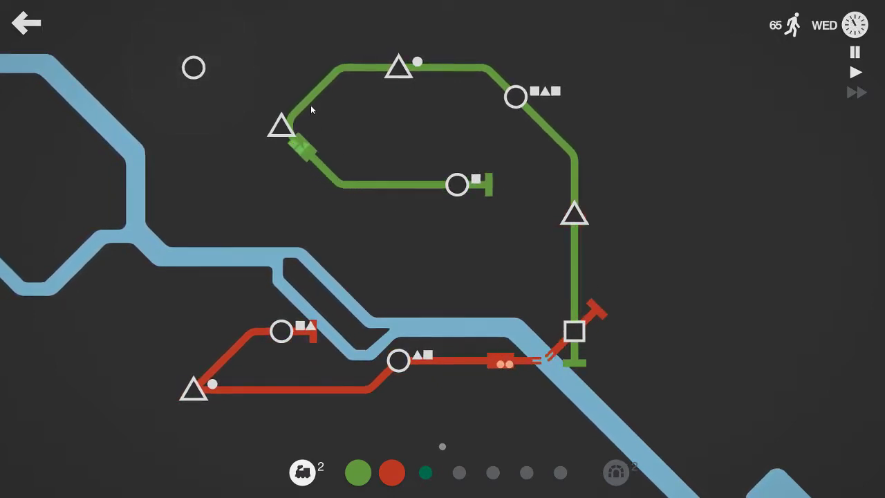
left_click_drag(310, 100, 193, 67)
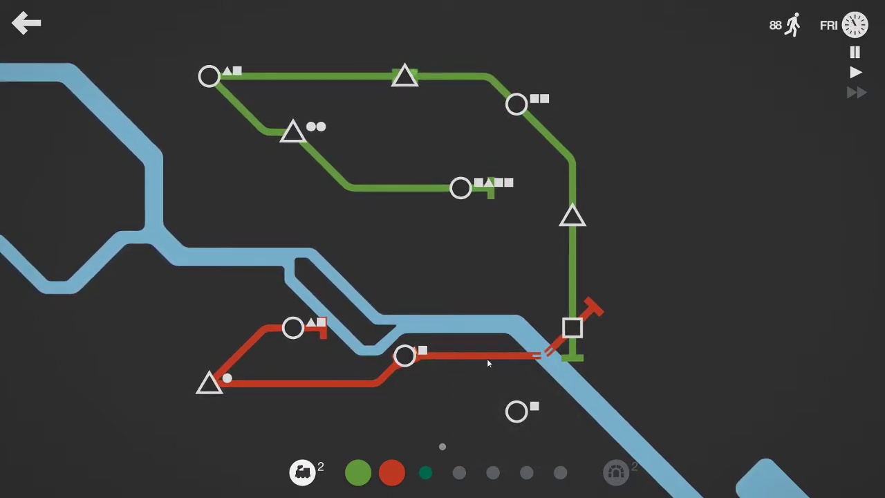
Step: Route red through the southern circle and green through the central circle; take locomotive plus extra line
left_click_drag(487, 358, 516, 411)
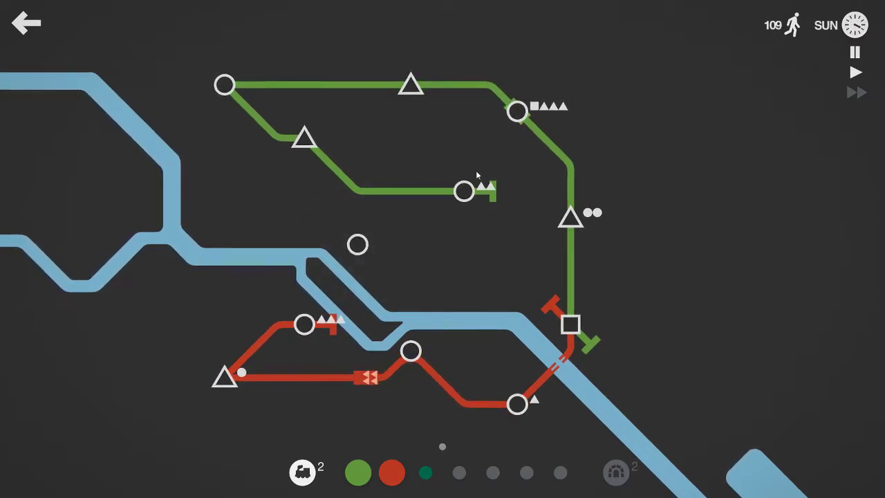
left_click_drag(405, 199, 463, 194)
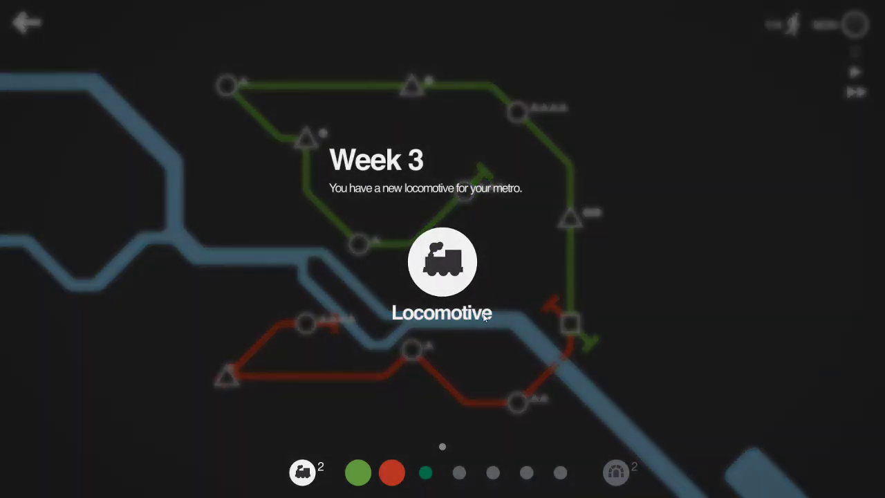
left_click(447, 285)
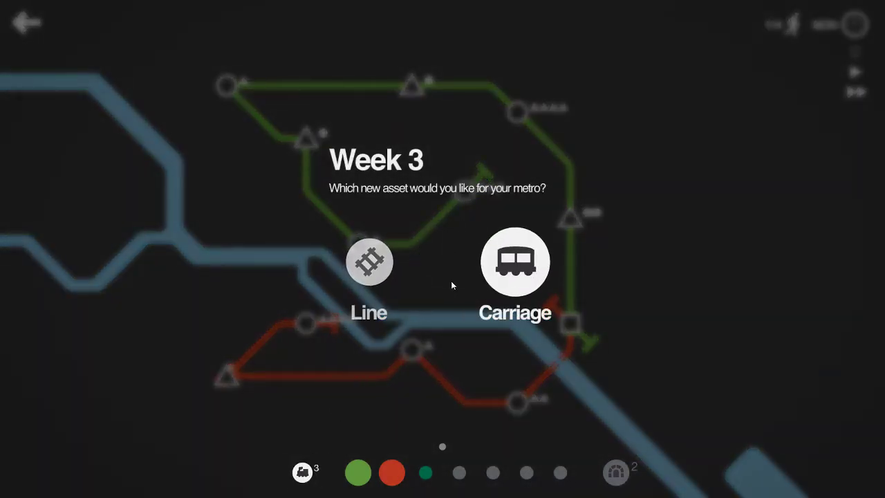
left_click(380, 269)
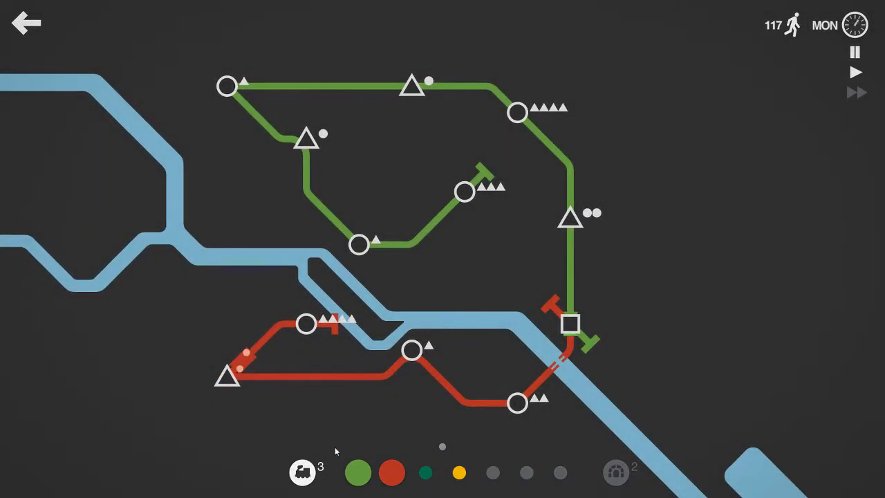
Step: Add a green train, route green via the diamond, end it at the inner circle, and resume
left_click_drag(436, 185, 456, 201)
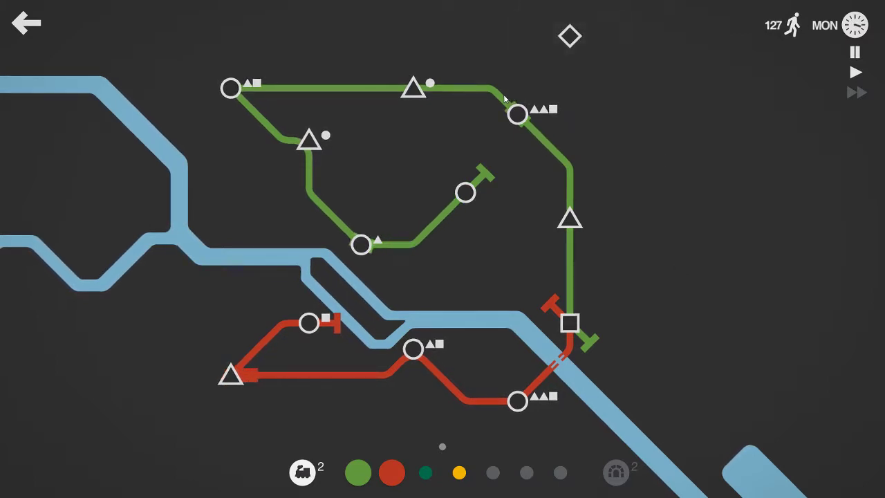
left_click_drag(503, 98, 569, 36)
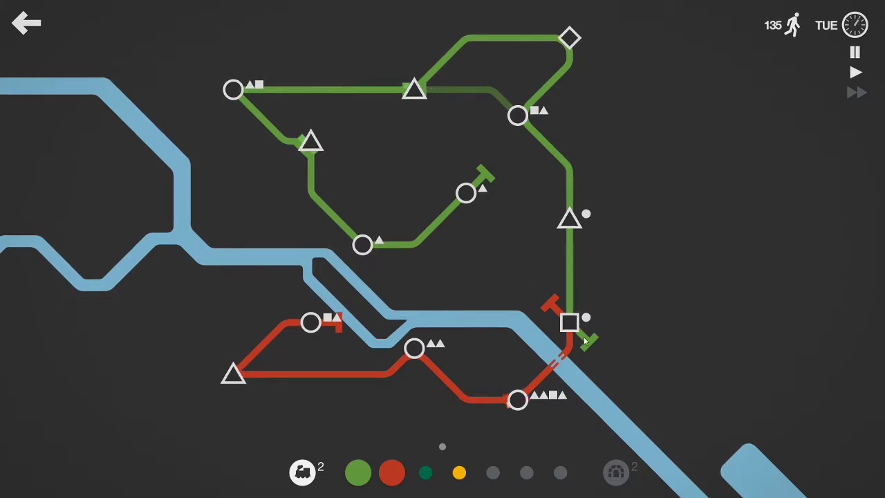
left_click_drag(586, 340, 467, 195)
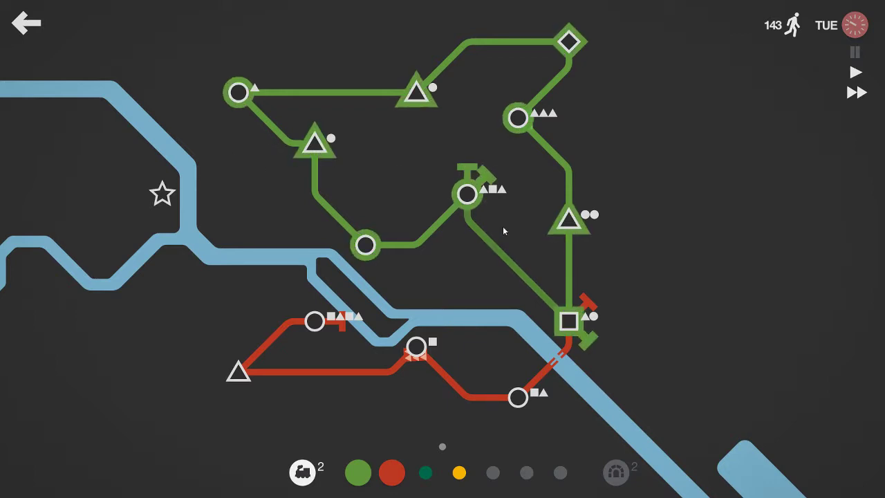
left_click_drag(502, 226, 554, 273)
key("space")
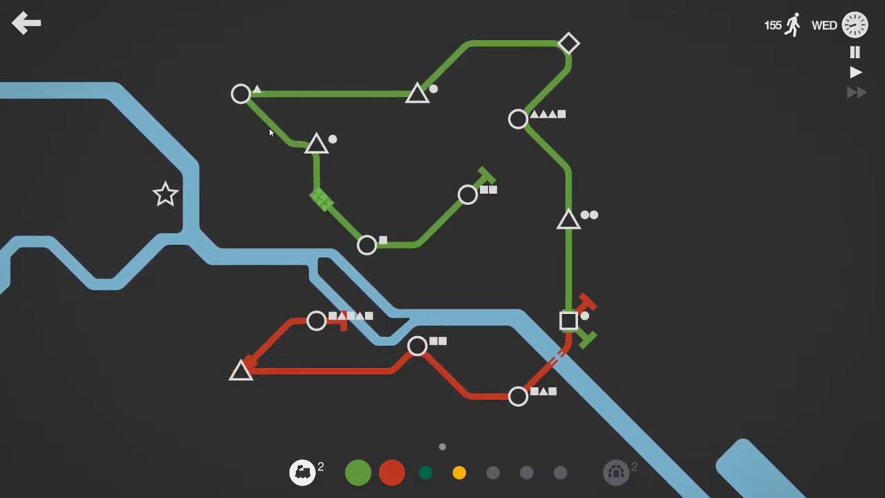
Step: Draw dark green from the star to the south-west triangle, tunnel it to the square, and add top circle to green
left_click_drag(166, 197, 318, 323)
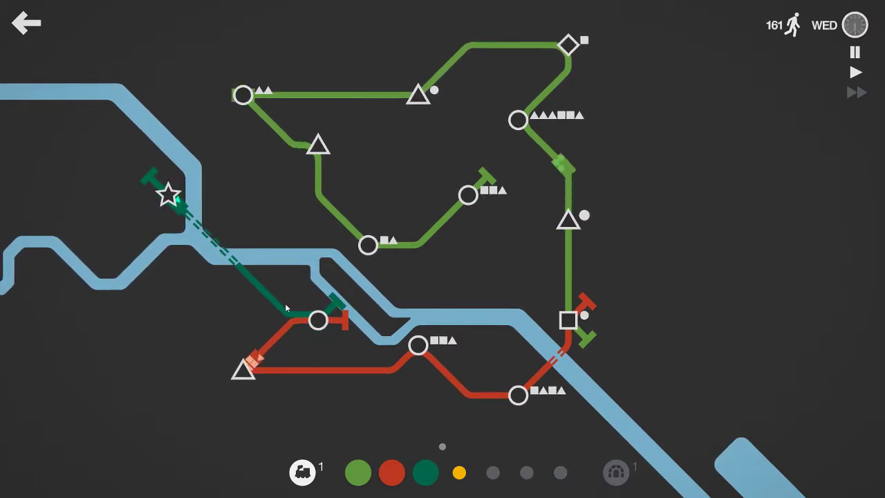
mouse_move(320, 326)
left_mouse_down()
mouse_move(247, 372)
mouse_move(291, 345)
left_mouse_up()
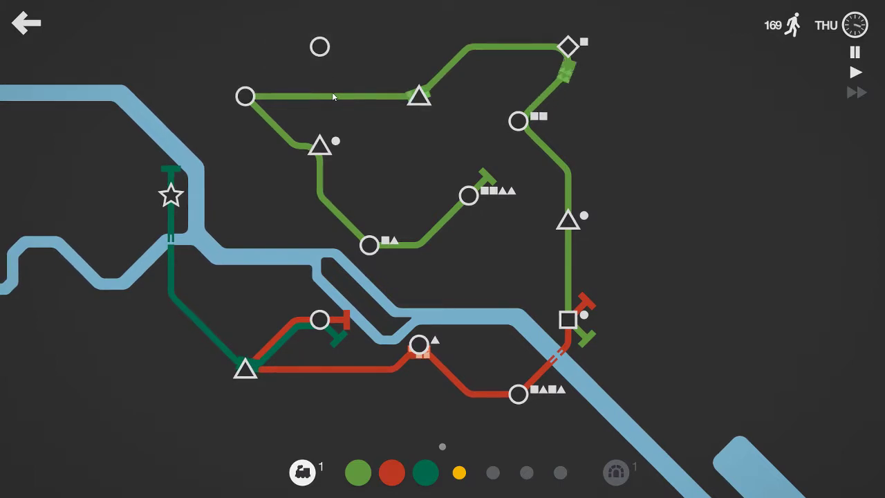
left_click_drag(332, 96, 319, 47)
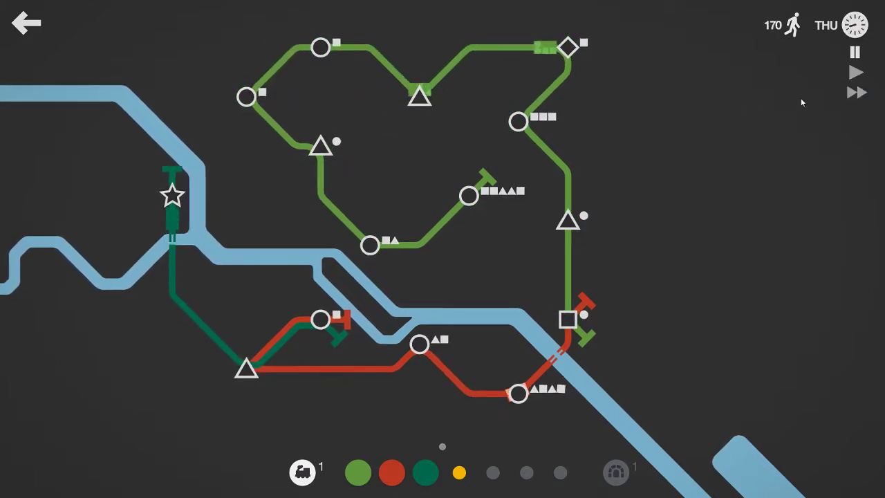
left_click(855, 92)
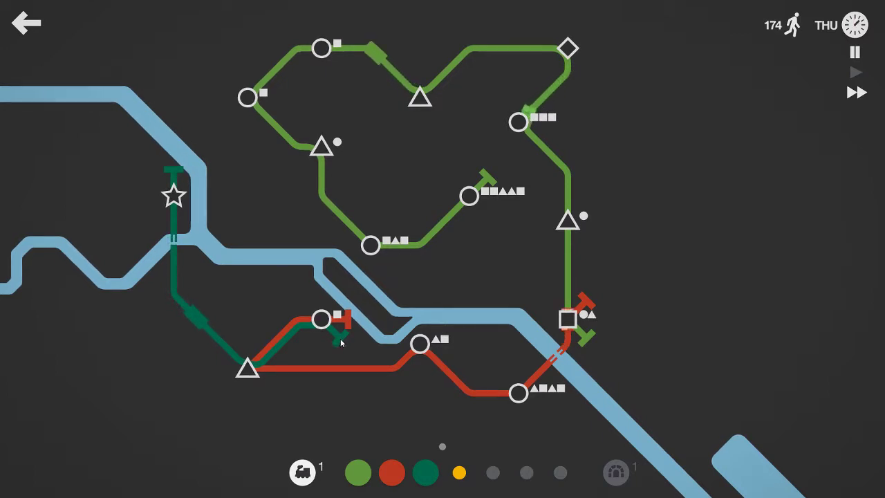
left_click_drag(339, 339, 568, 322)
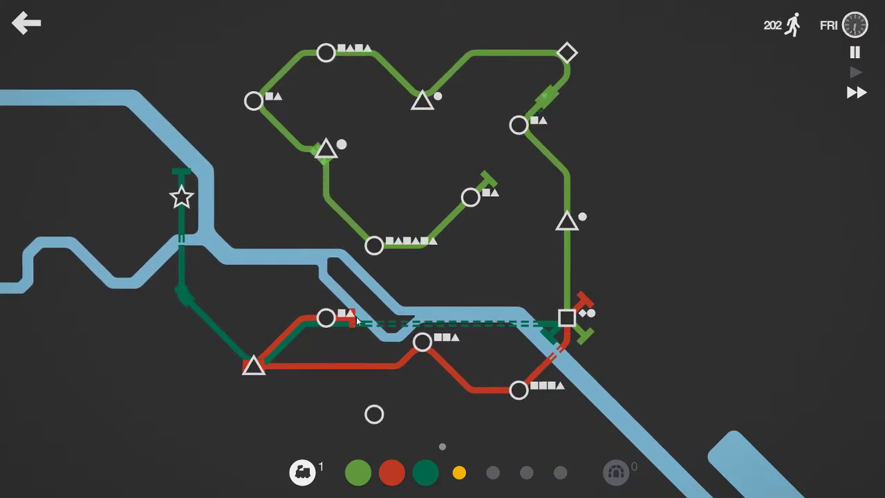
Step: Reroute red through the southern circle and south-west triangle, and draw then delete a yellow line
left_click_drag(351, 323, 377, 389)
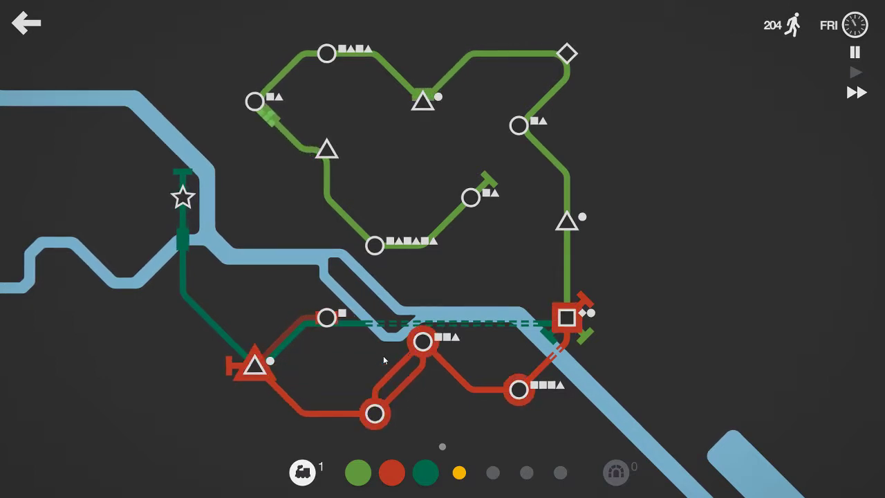
left_click_drag(377, 389, 450, 375)
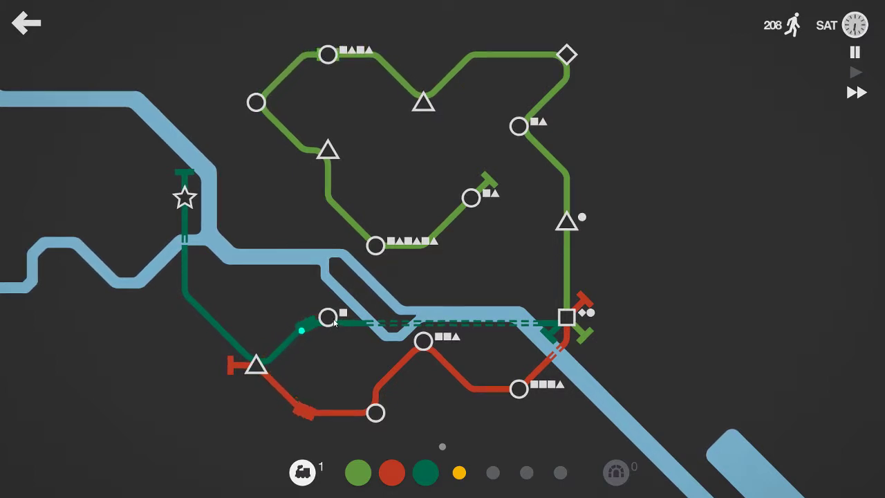
mouse_move(375, 245)
left_mouse_down()
mouse_move(530, 291)
mouse_move(566, 222)
left_mouse_up()
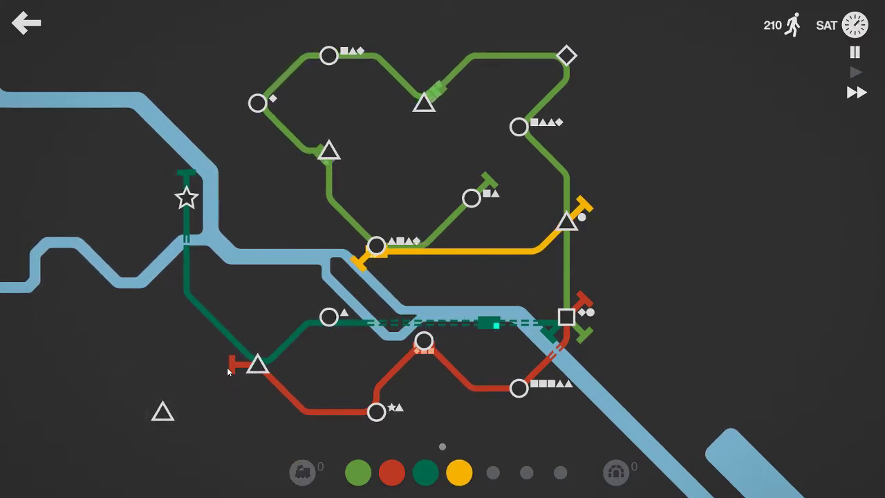
left_click_drag(233, 363, 162, 412)
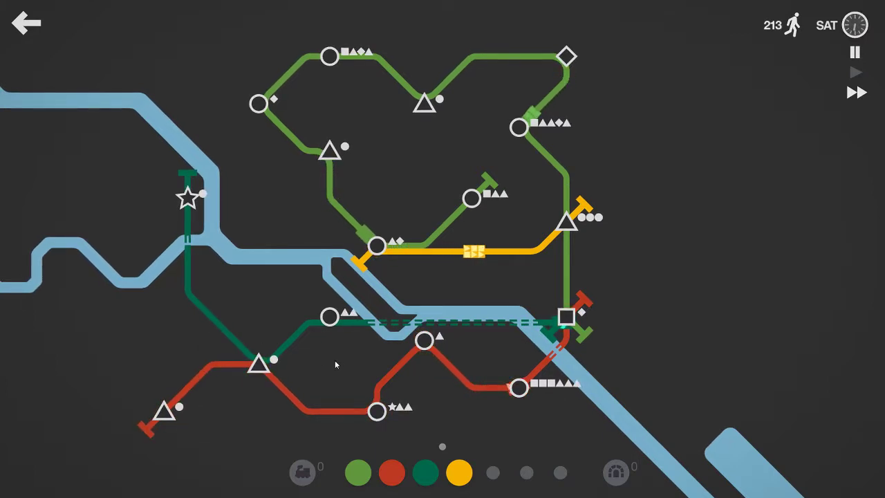
left_click_drag(459, 473, 441, 448)
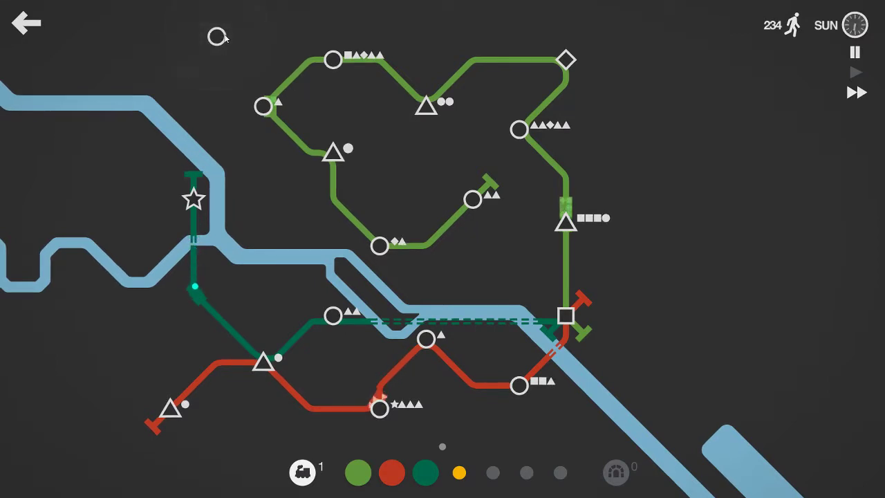
Step: Add the new top-left station to green and take a carriage for Week 4
left_click_drag(290, 76, 217, 36)
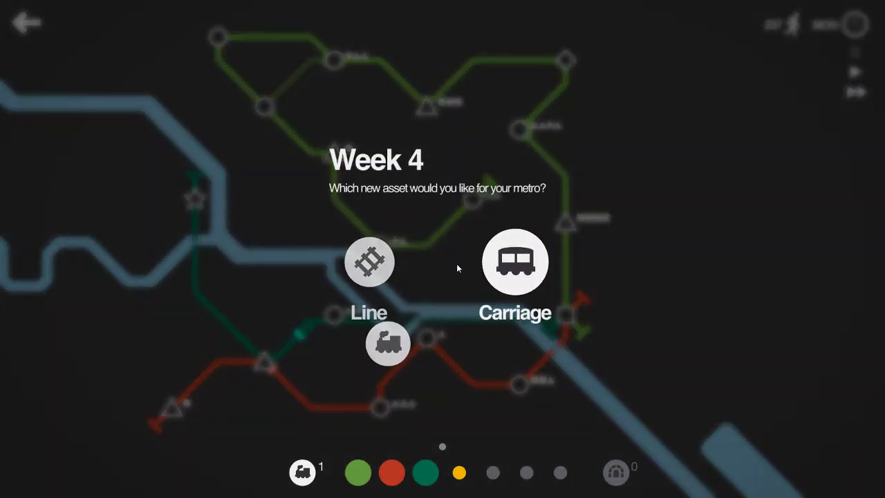
left_click(515, 278)
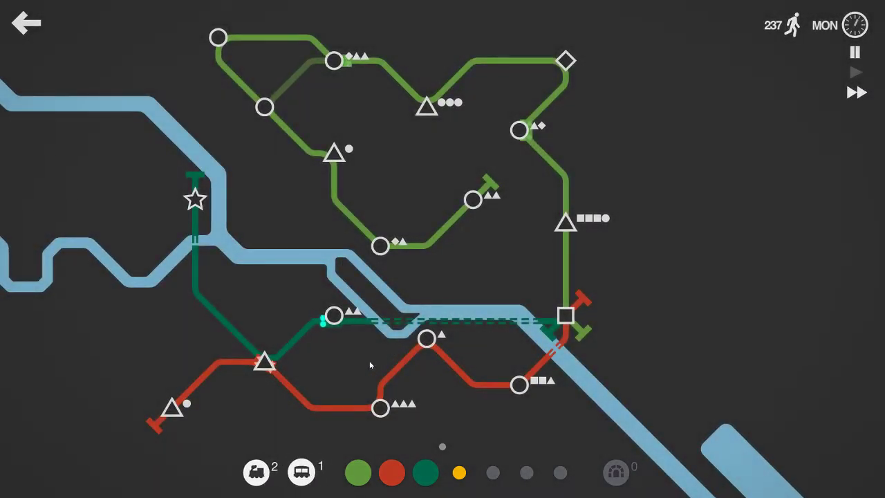
Step: Attach the carriage to a green train, add a red locomotive, and extend red north to the triangle
left_click_drag(305, 476, 408, 86)
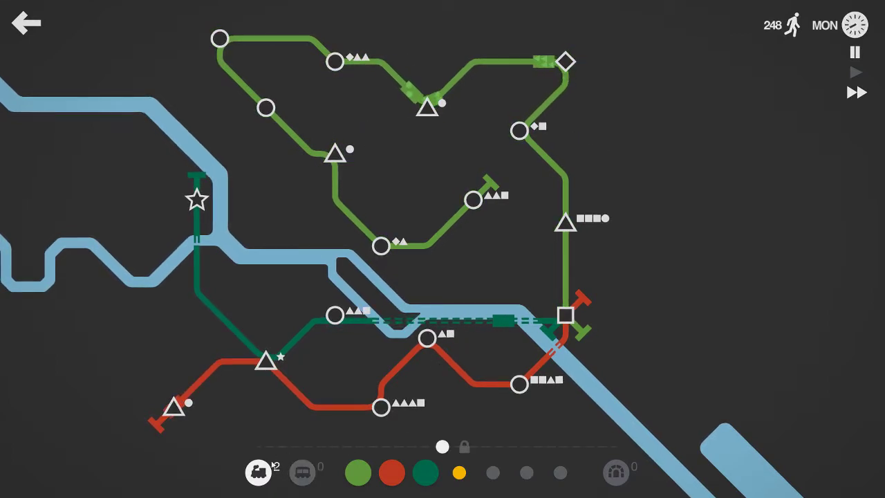
left_click_drag(258, 472, 377, 402)
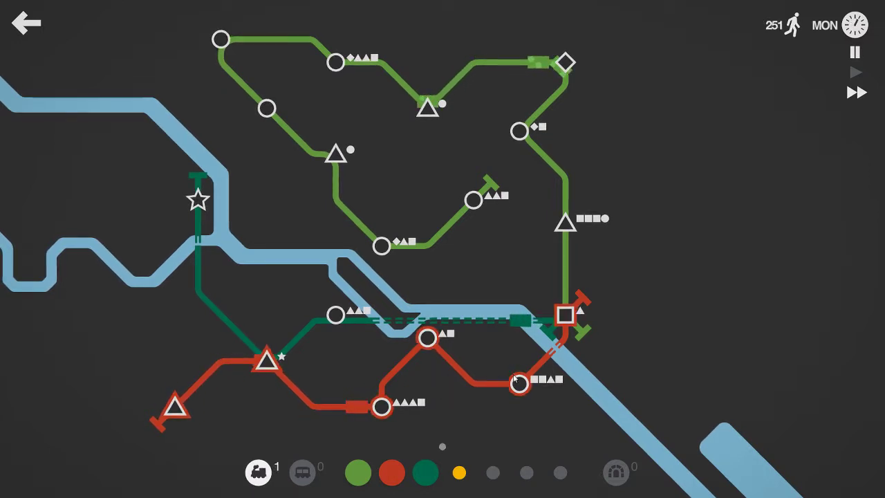
left_click_drag(579, 304, 565, 222)
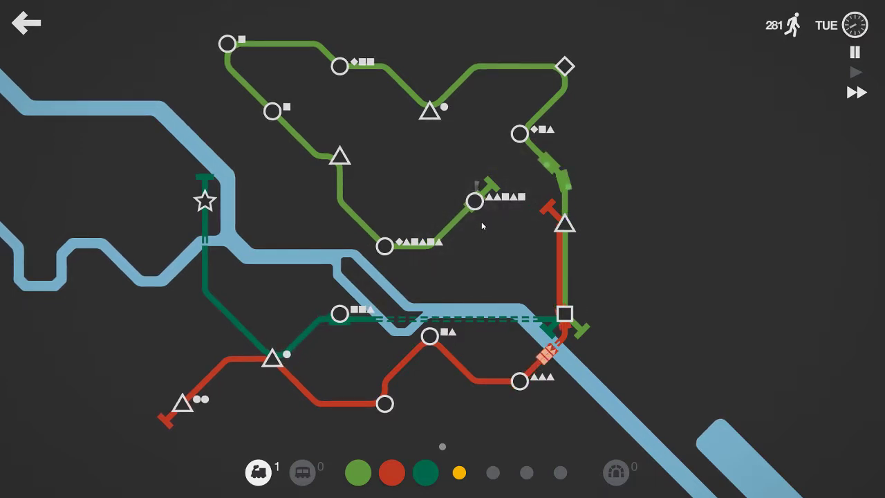
Step: Draw and delete a yellow line, then route green through the new top station
left_click_drag(385, 245, 563, 223)
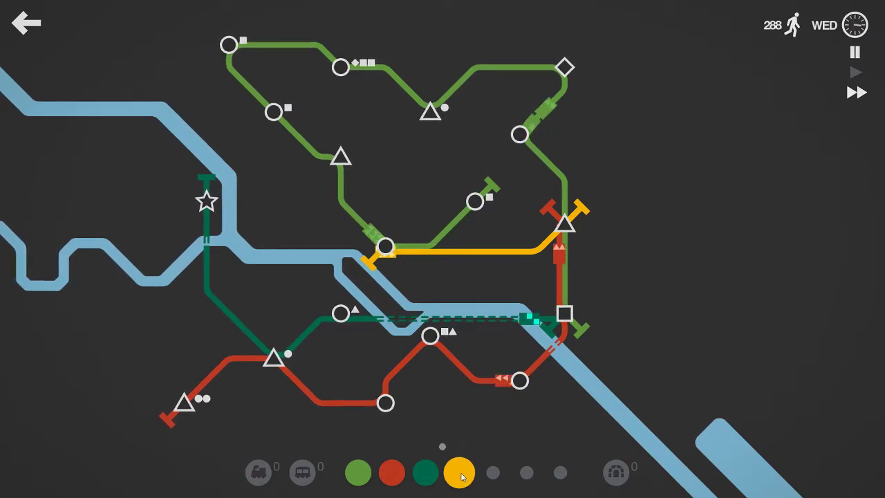
left_click(460, 474)
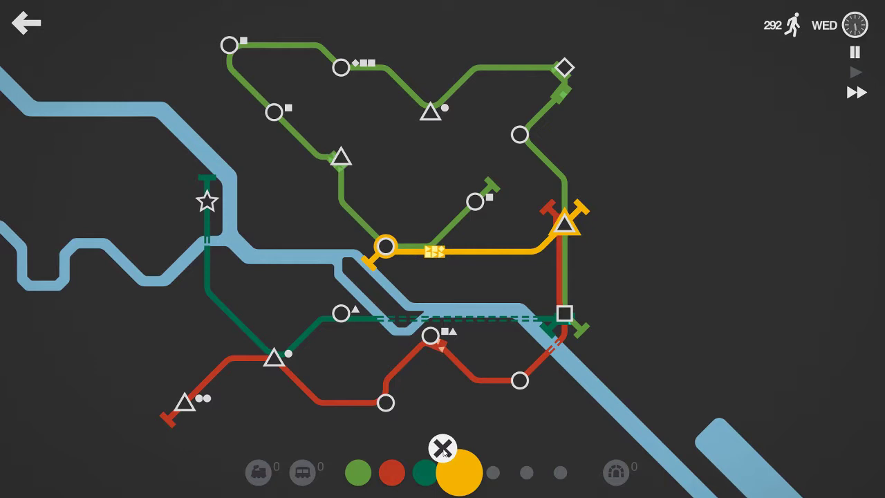
left_click(442, 448)
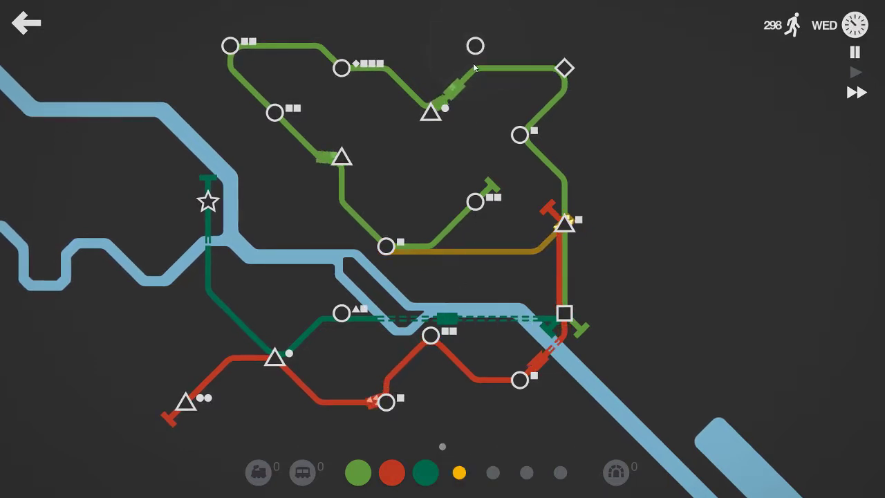
left_click_drag(479, 71, 475, 46)
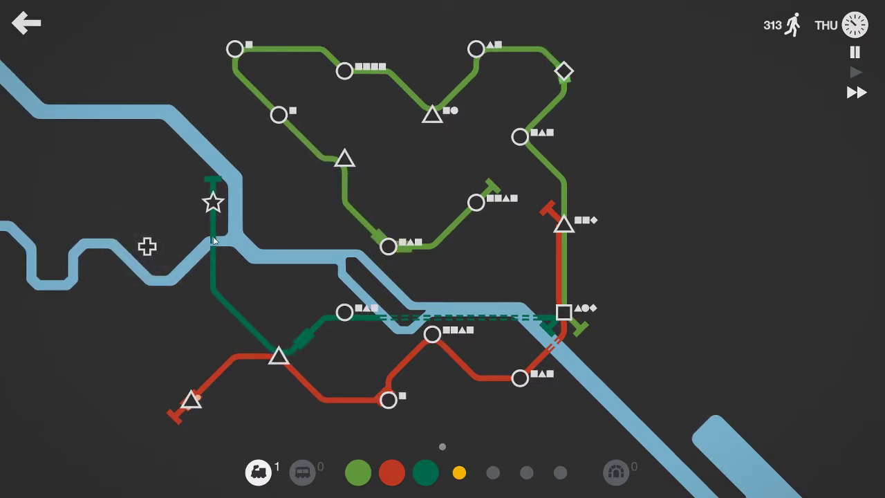
Step: Route the dark green line through the cross station, then draw and delete a short yellow line
left_click_drag(213, 240, 146, 246)
left_click_drag(213, 181, 236, 199)
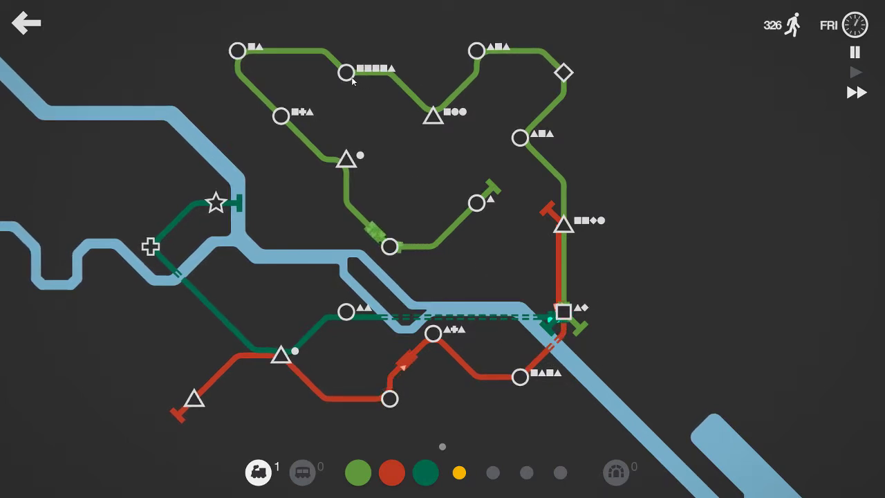
left_click_drag(346, 73, 432, 114)
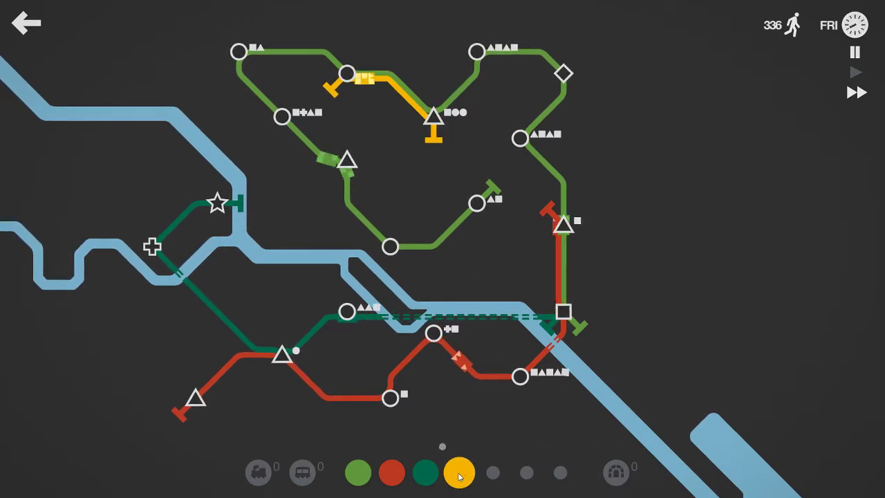
left_click(458, 472)
left_click(442, 446)
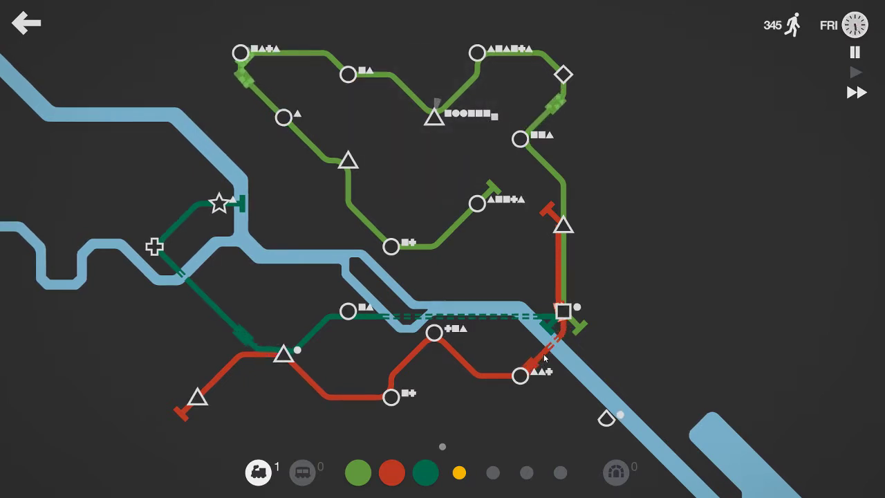
Step: Extend the red line to the teardrop station, then draw and remove a trial yellow triangle-to-triangle line
mouse_move(544, 357)
left_mouse_down()
mouse_move(584, 413)
mouse_move(606, 417)
left_mouse_up()
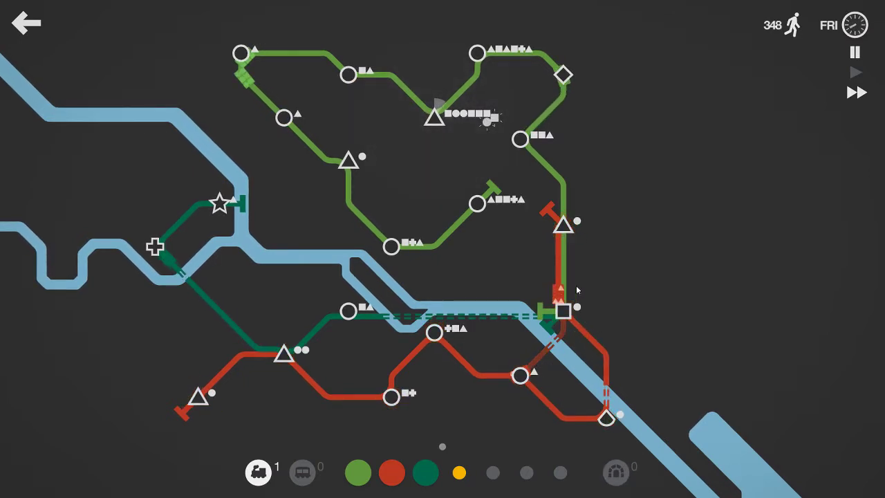
left_click_drag(434, 119, 543, 199)
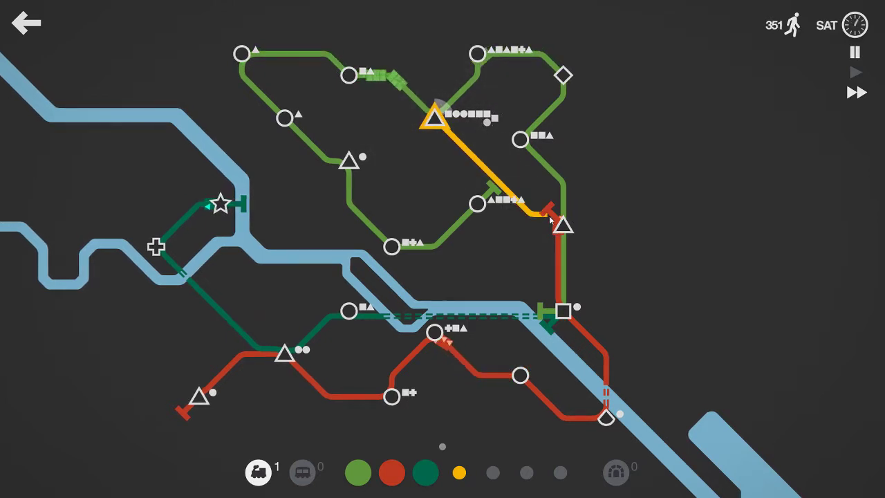
left_click_drag(543, 199, 563, 225)
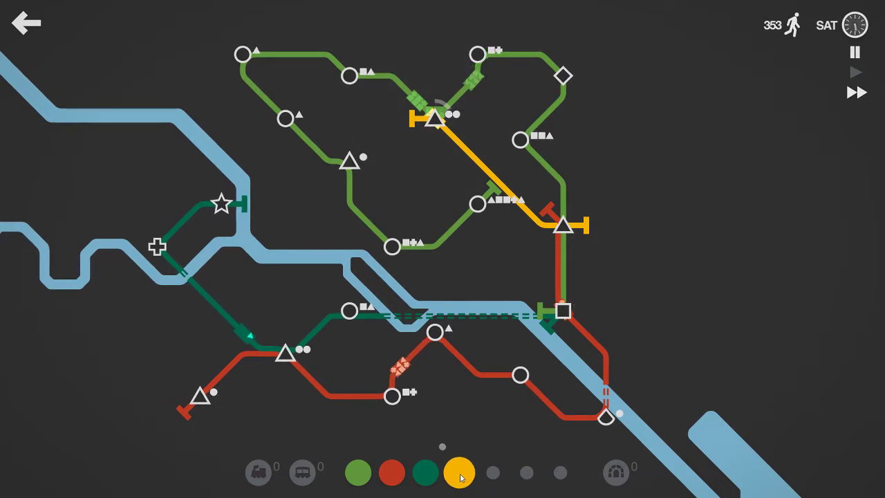
mouse_move(459, 472)
left_mouse_down()
mouse_move(444, 448)
mouse_move(456, 428)
left_mouse_up()
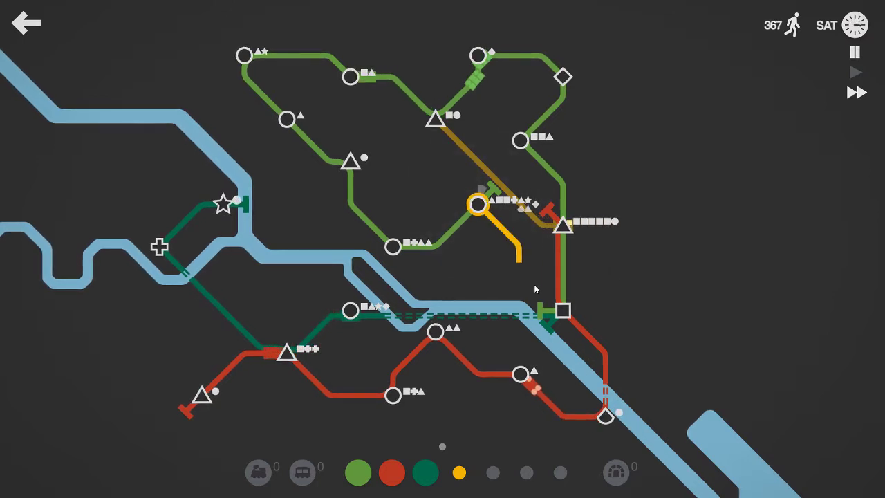
Step: Draw trial yellow lines ending at the square station, deleting each one
left_click_drag(557, 310, 562, 310)
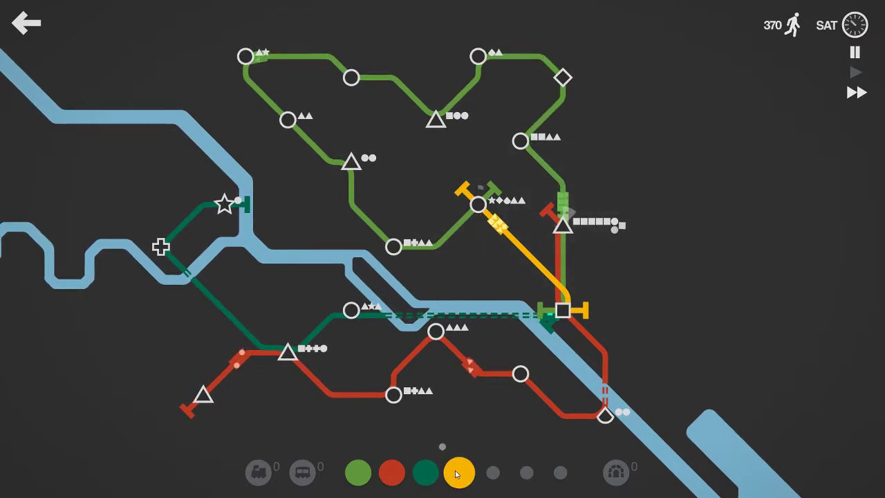
left_click(455, 477)
left_click(442, 448)
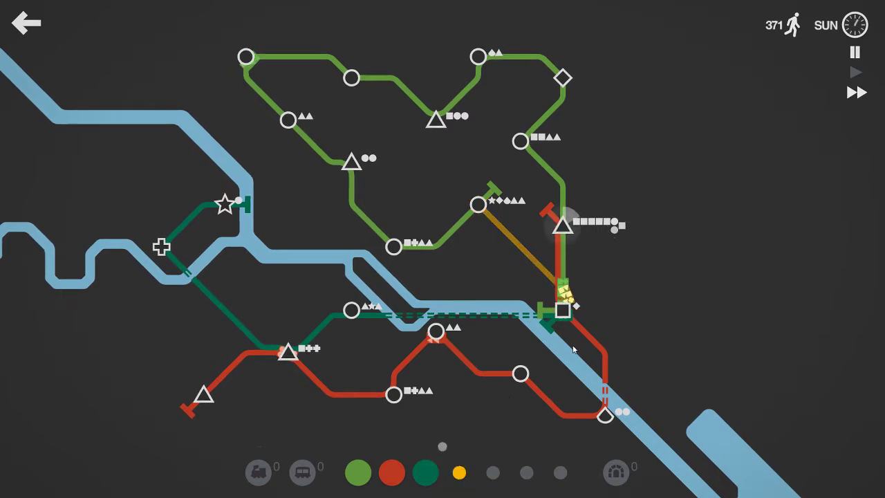
left_click(565, 231)
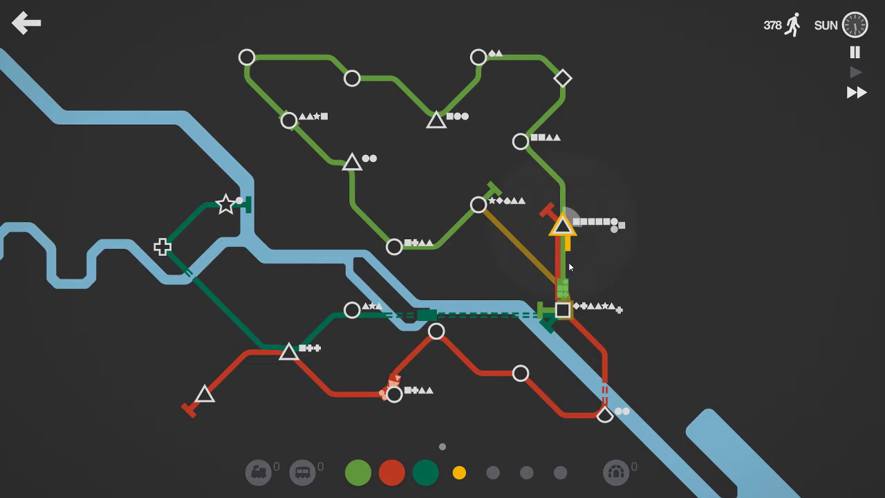
left_click_drag(569, 266, 602, 288)
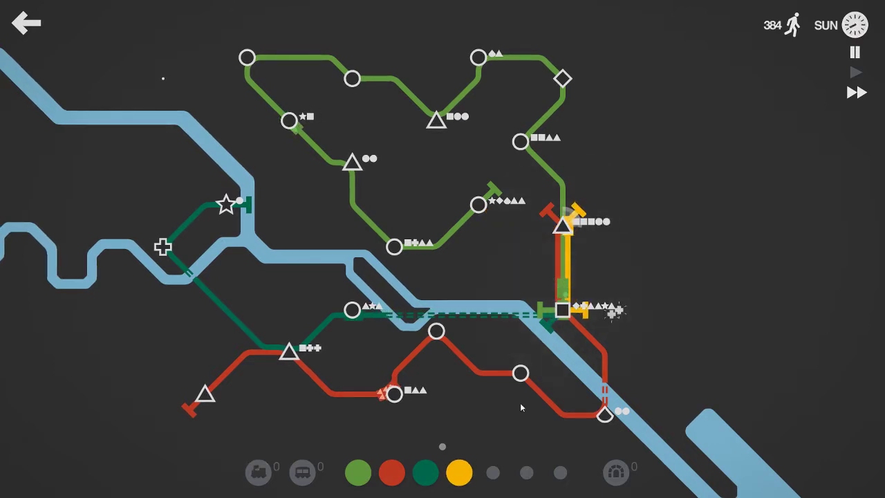
left_click(458, 474)
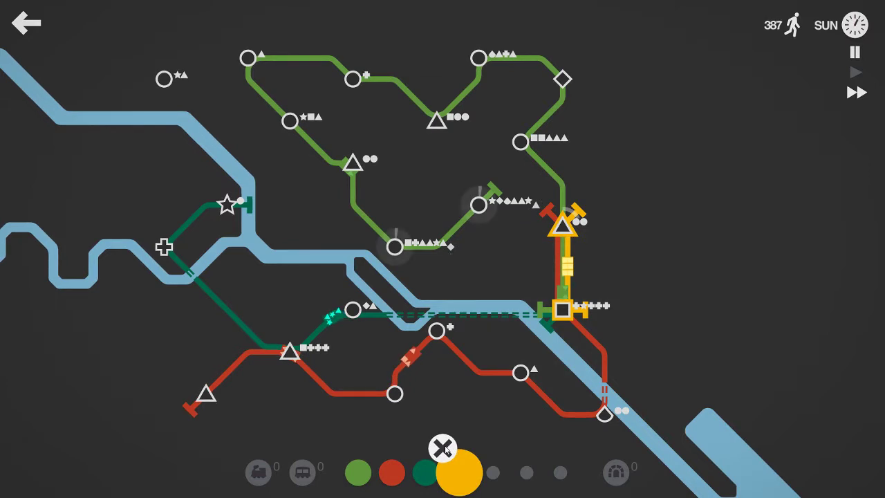
left_click(443, 448)
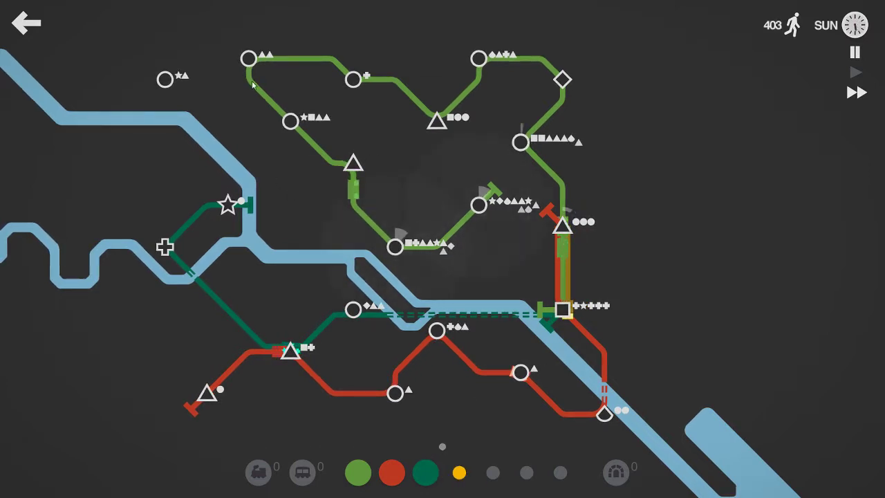
Step: Route the green line through the top-left circle station and take a carriage for Week 5
left_click_drag(270, 90, 166, 80)
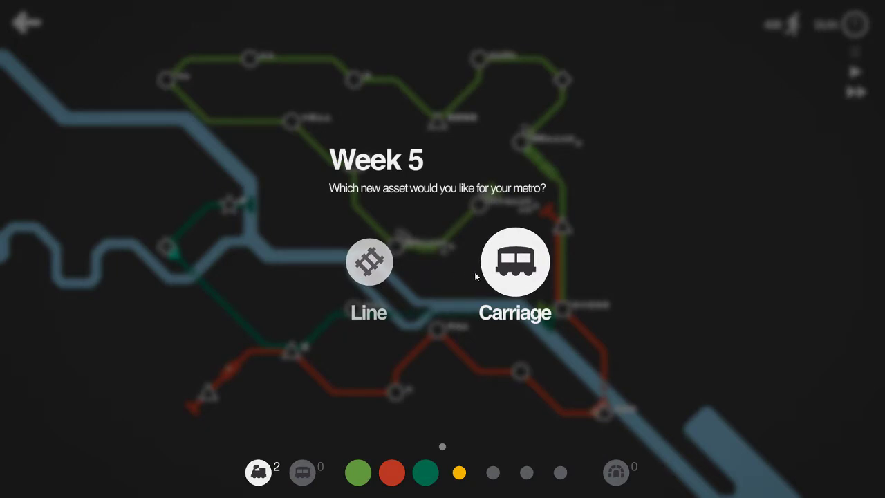
left_click(523, 273)
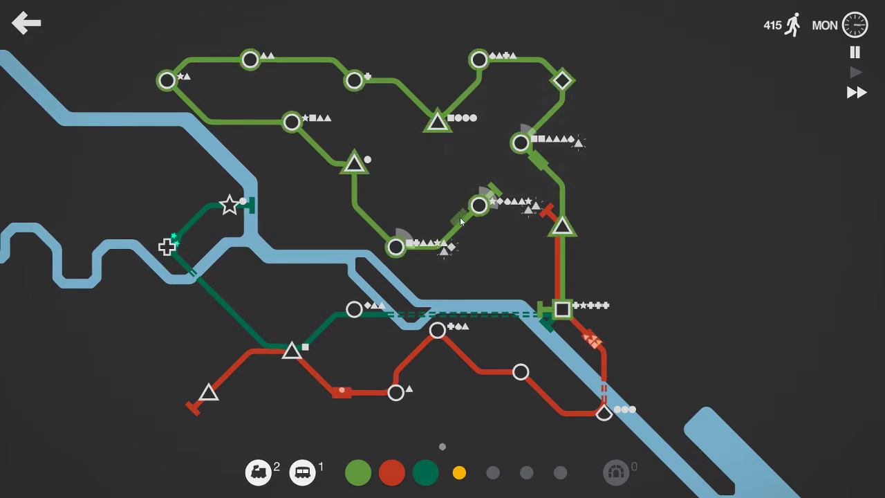
Step: Attach the carriage to a red train, then draw and delete a trial yellow line
left_click_drag(304, 472, 577, 322)
mouse_move(395, 249)
left_mouse_down()
mouse_move(536, 247)
mouse_move(561, 231)
left_mouse_up()
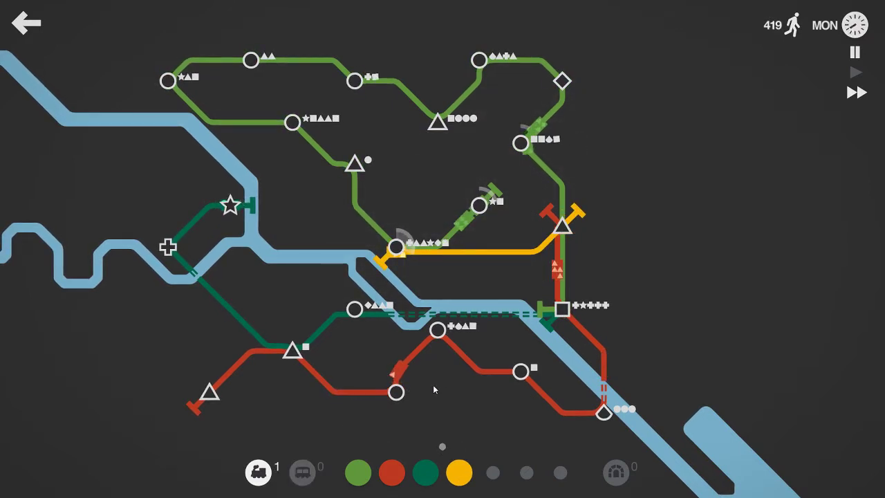
left_click(468, 472)
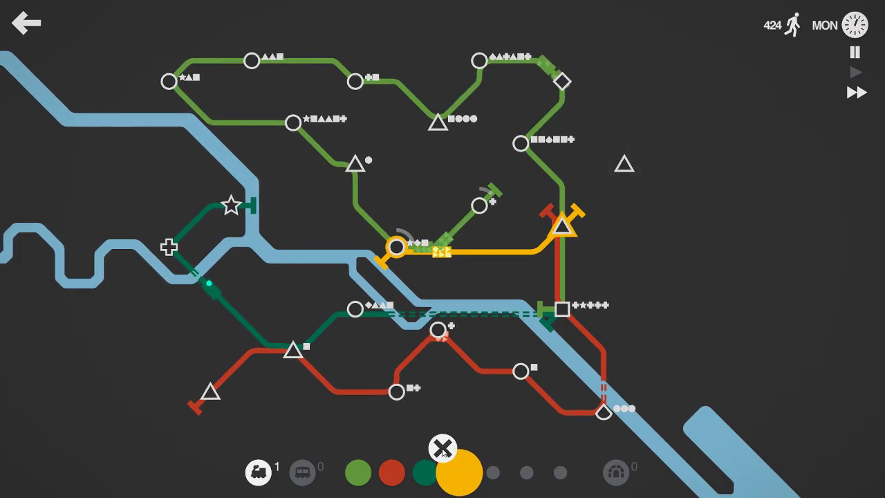
left_click(442, 450)
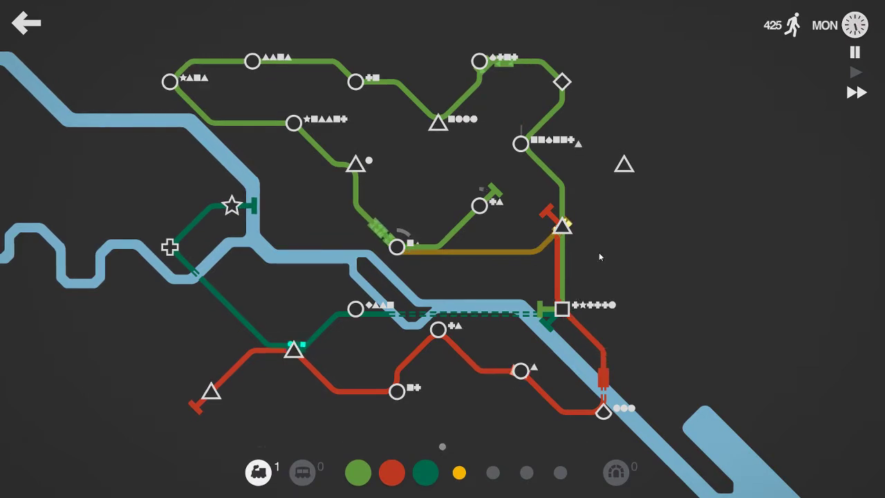
Step: Remove a trial yellow line to the square, then extend red to the northeast triangle
left_click_drag(520, 143, 561, 309)
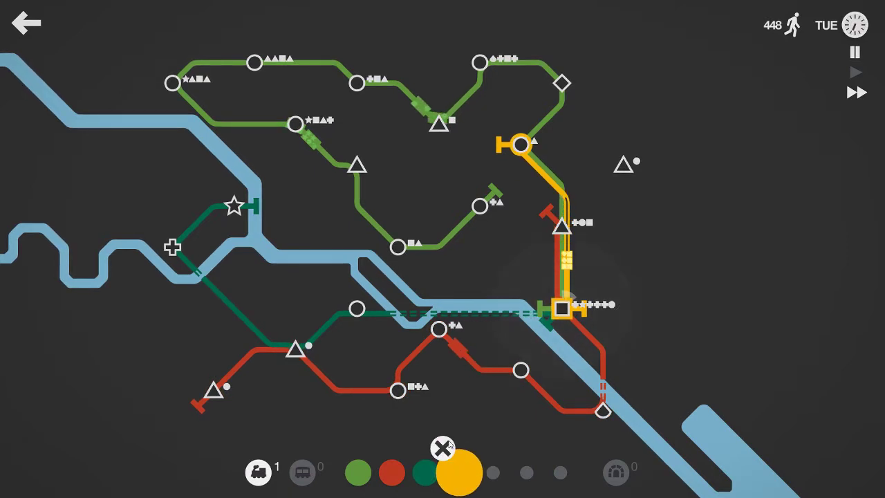
left_click(435, 451)
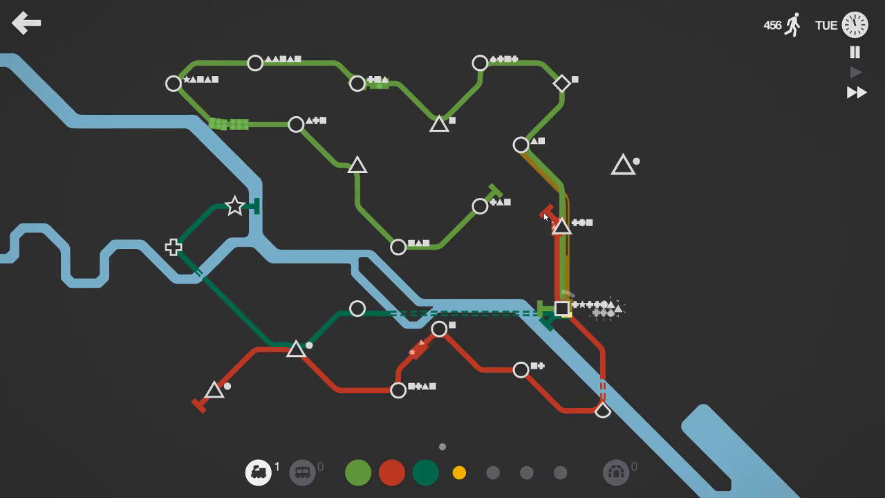
mouse_move(546, 214)
left_mouse_down()
mouse_move(559, 307)
mouse_move(622, 207)
left_mouse_up()
left_click_drag(620, 172, 622, 167)
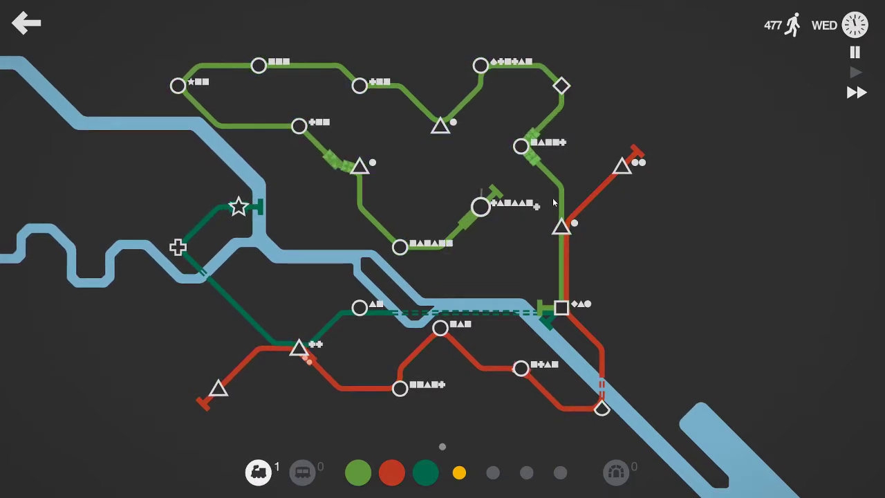
Step: Add a light-green train, extend dark-green to the northwest station, and remove a trial yellow line
left_click(487, 201)
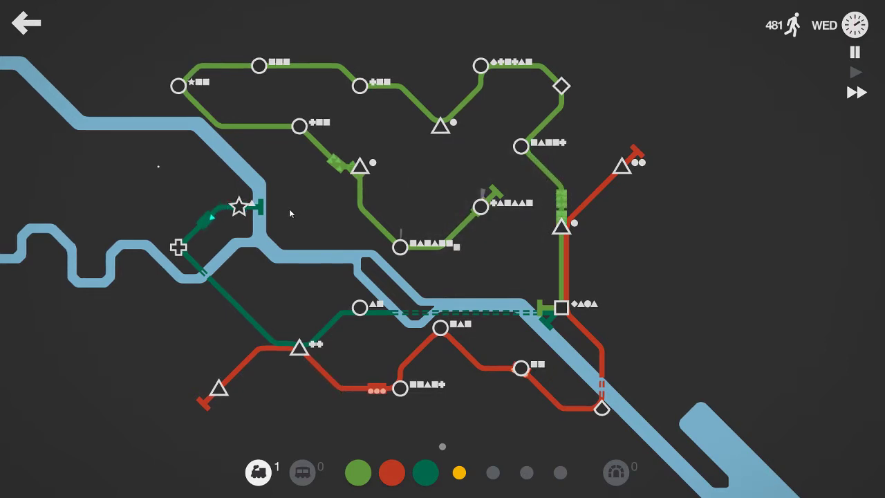
mouse_move(259, 207)
left_mouse_down()
mouse_move(321, 176)
mouse_move(178, 247)
left_mouse_up()
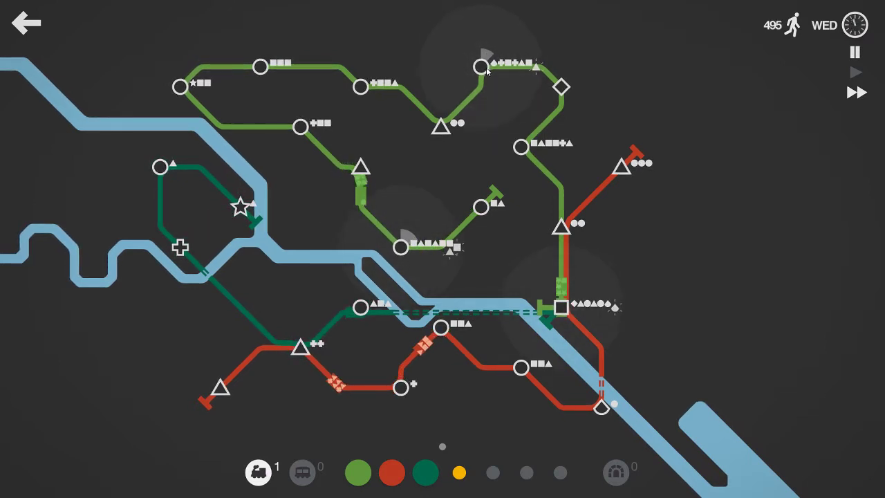
left_click_drag(482, 67, 561, 228)
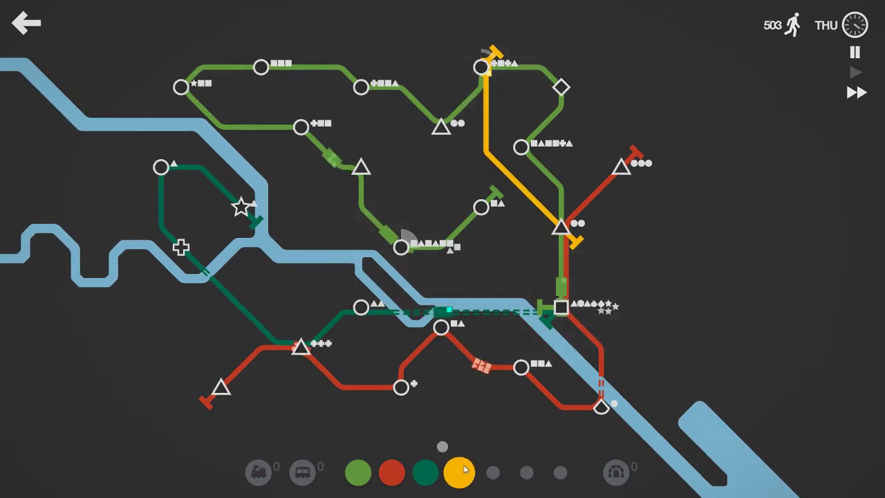
left_click_drag(460, 473, 442, 448)
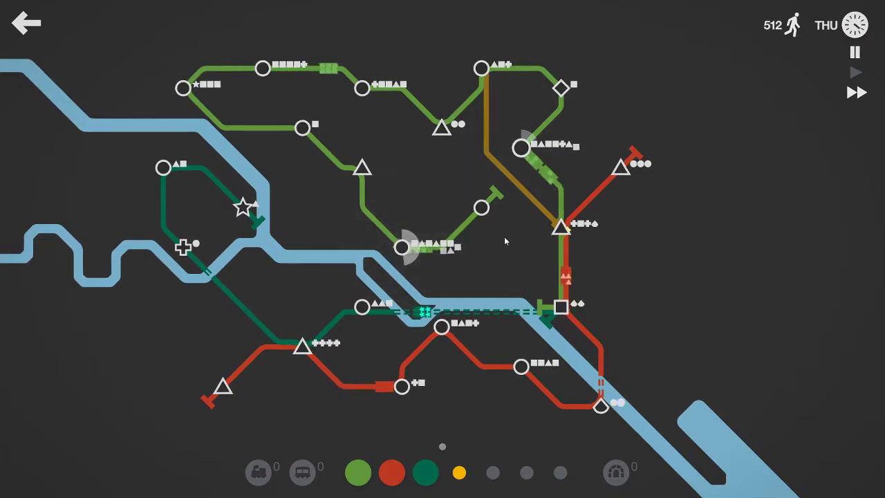
Step: Redraw the yellow line from the upper circle station to the square interchange
right_click(515, 180)
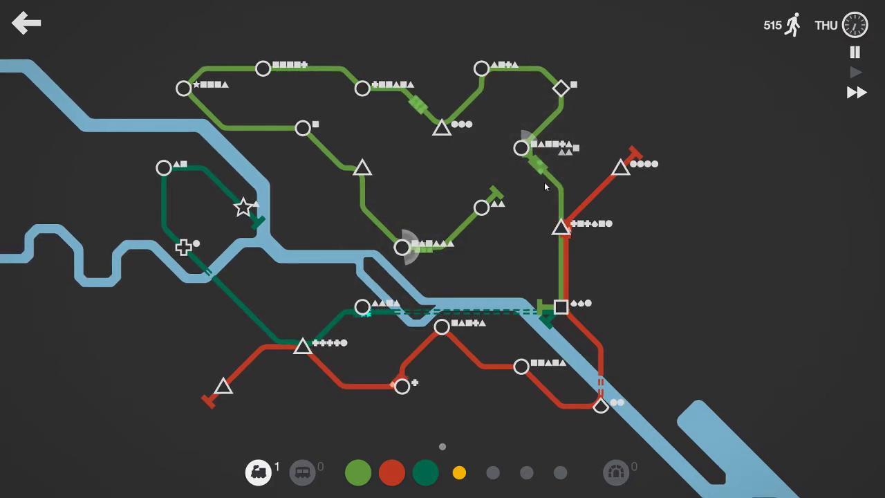
left_click_drag(522, 147, 533, 218)
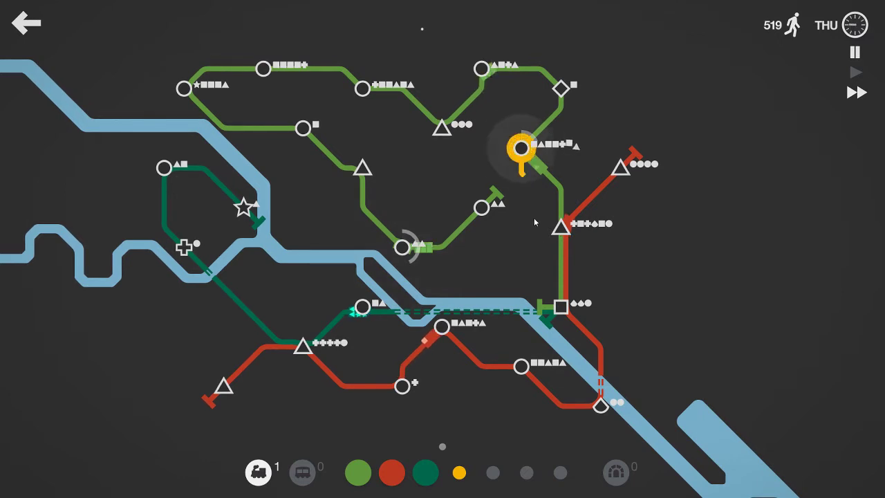
left_click_drag(545, 287, 559, 307)
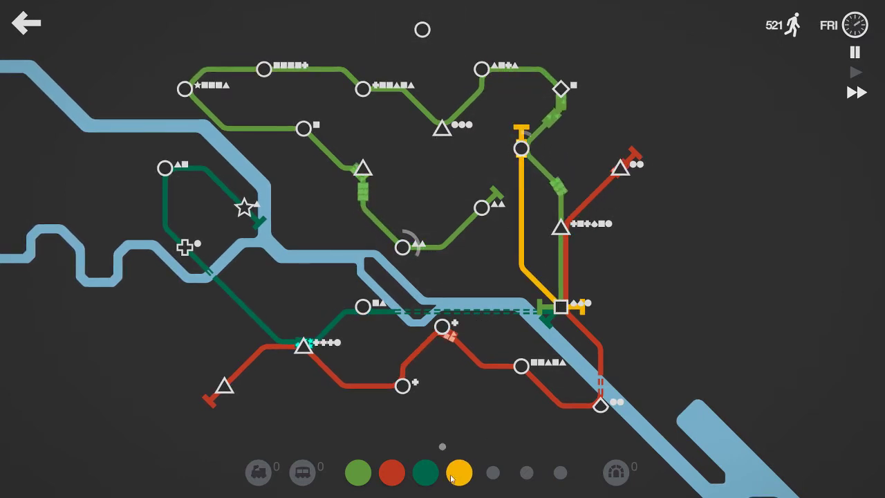
mouse_move(459, 472)
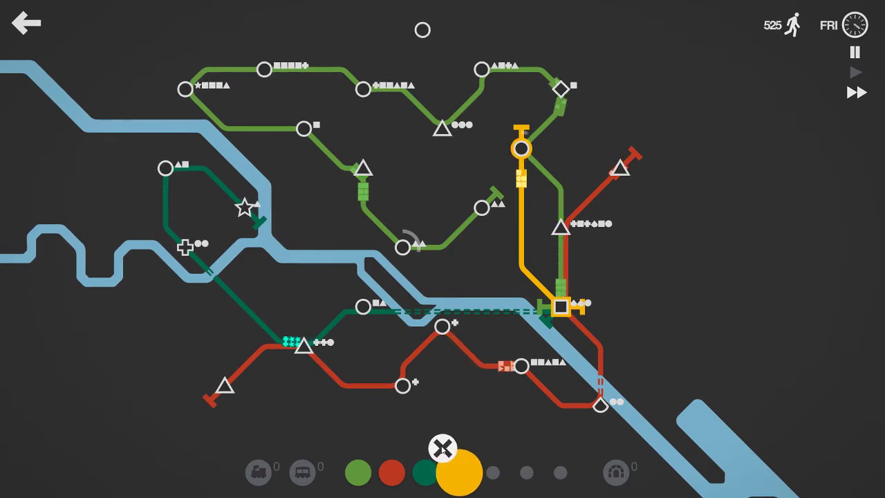
Step: Remove the yellow line and reroute light-green through the new top station
left_click(442, 448)
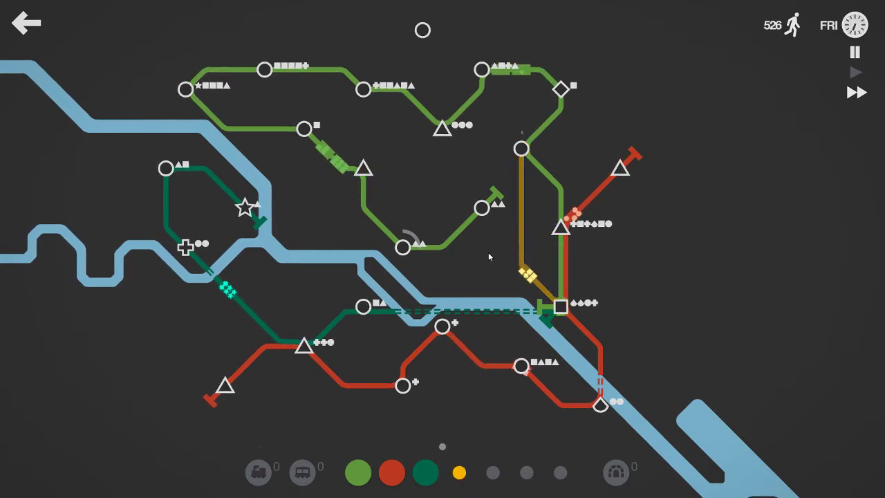
left_click(366, 90)
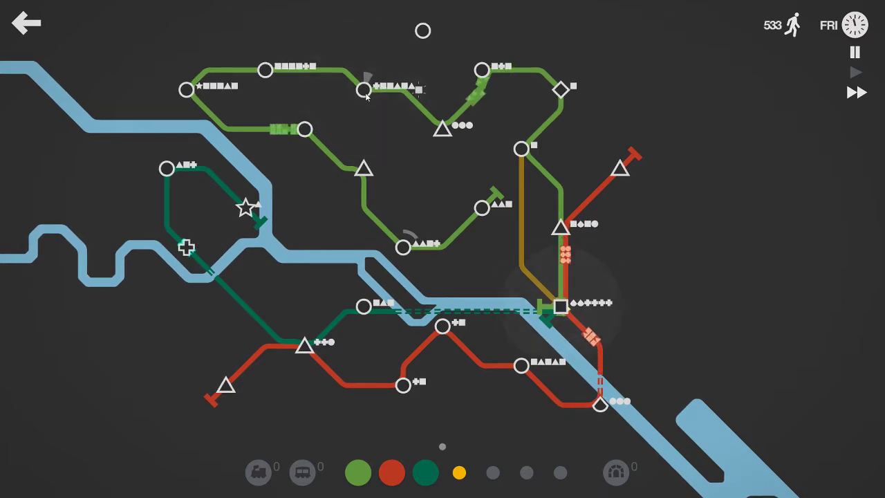
left_click_drag(406, 97, 423, 31)
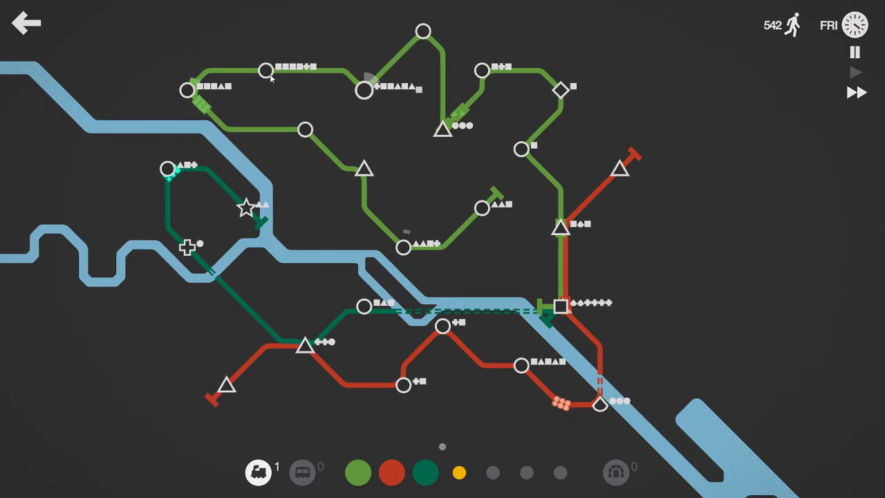
Step: Reroute light-green through the new top triangle and start yellow from the top-left circle
mouse_move(363, 92)
left_mouse_down()
mouse_move(440, 157)
mouse_move(442, 130)
left_mouse_up()
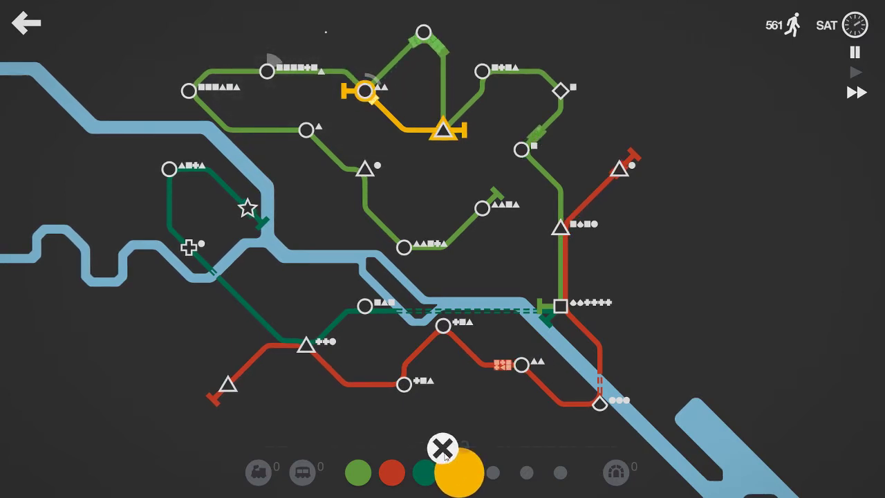
left_click(443, 449)
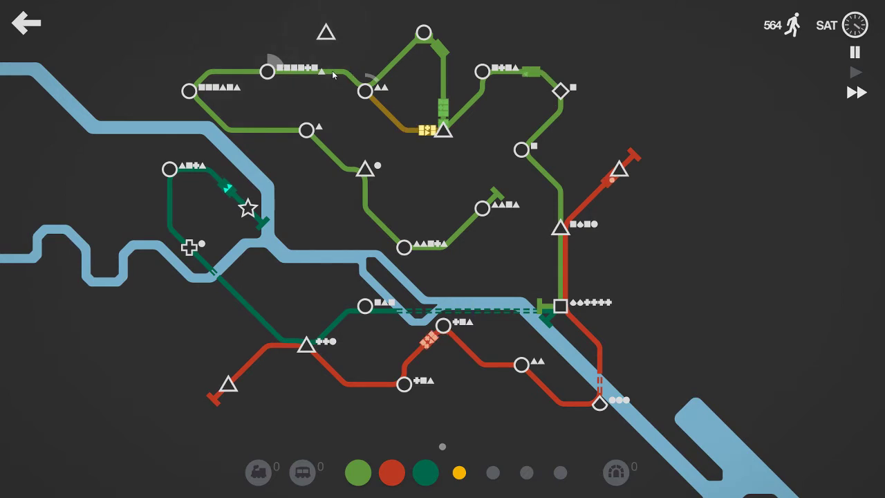
left_click_drag(324, 74, 326, 35)
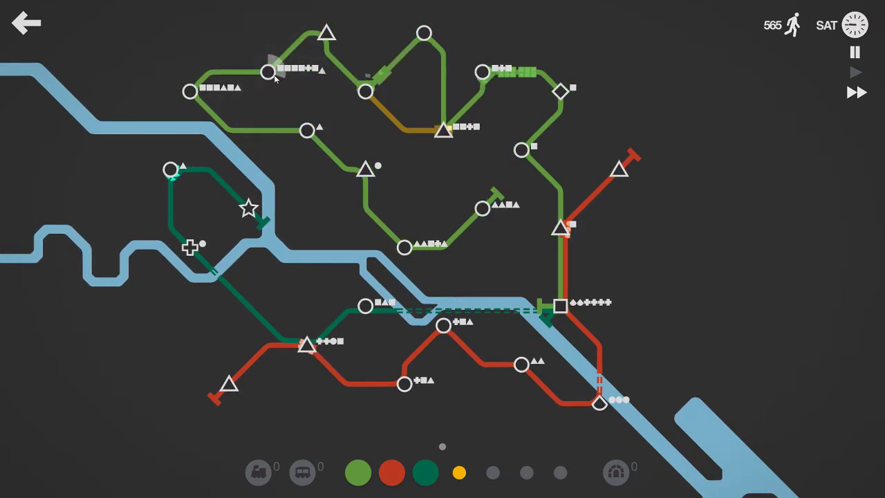
mouse_move(270, 74)
left_mouse_down()
mouse_move(444, 152)
mouse_move(443, 129)
left_mouse_up()
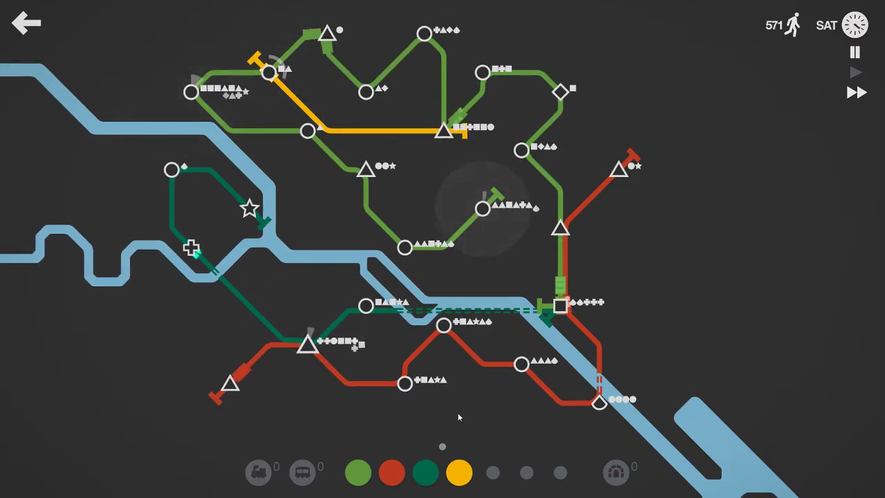
mouse_move(458, 473)
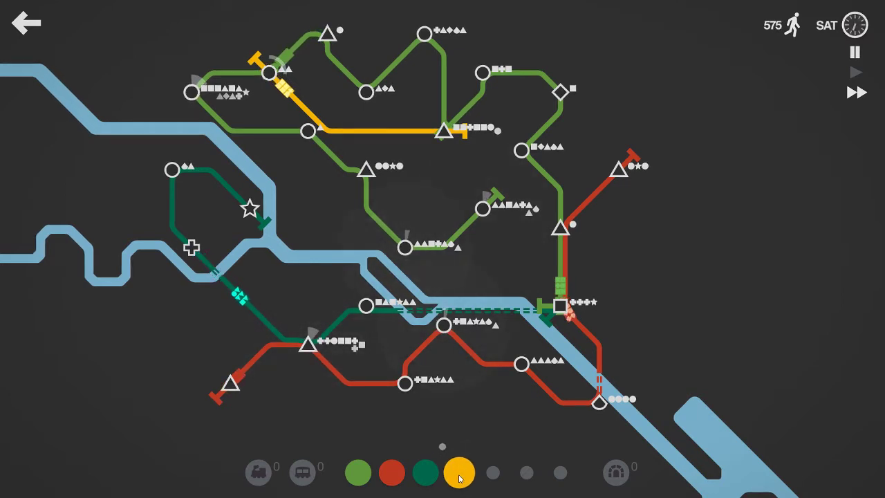
Step: Delete trial yellow lines and link the central circle station to the eastern triangle
left_click(443, 450)
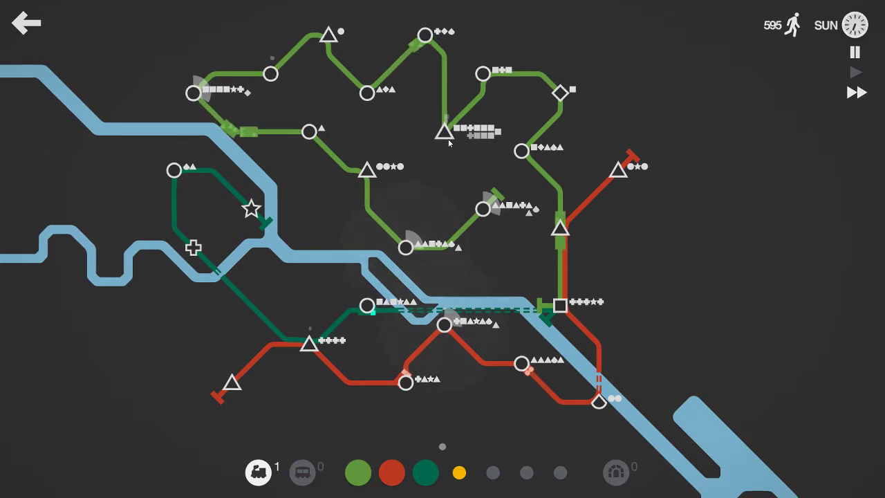
left_click_drag(446, 133, 560, 228)
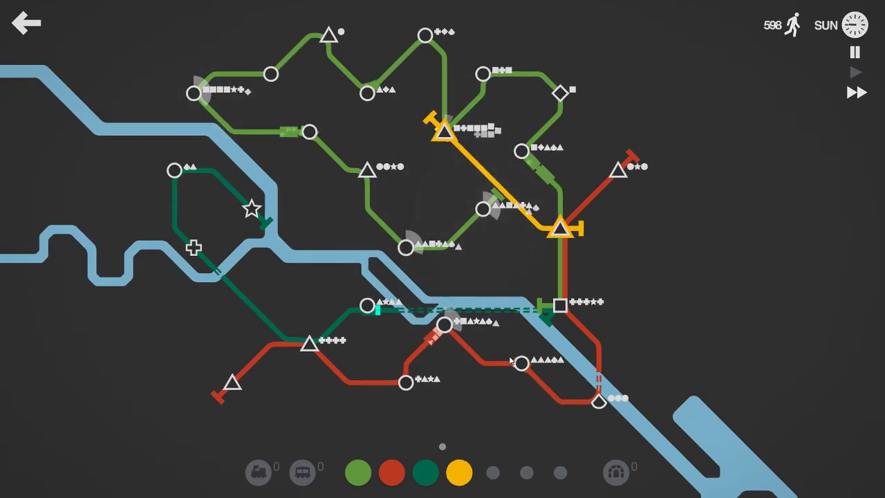
left_click(459, 476)
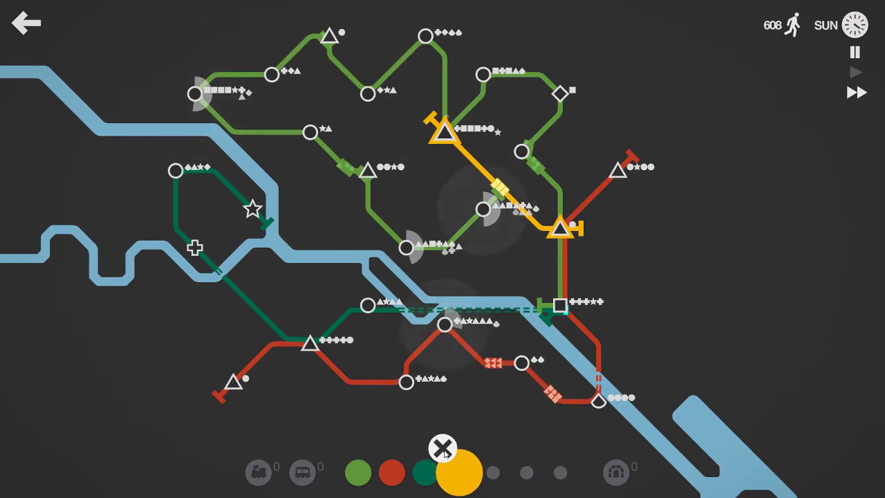
left_click(442, 446)
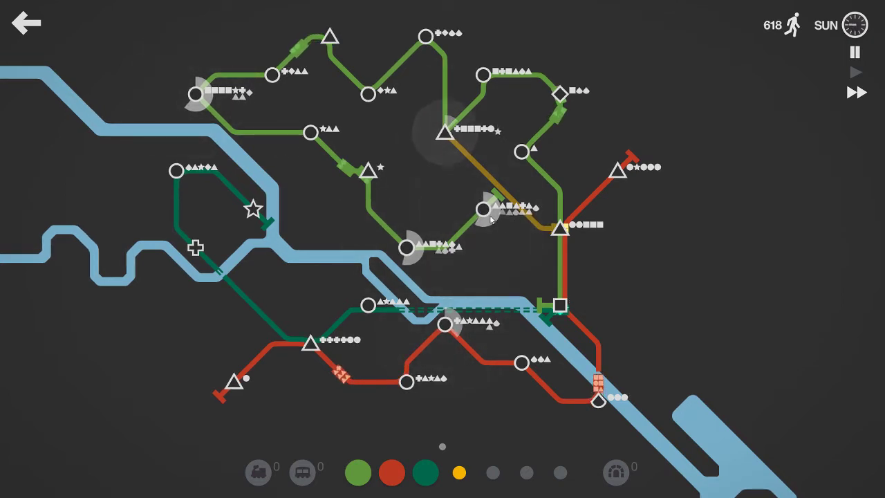
left_click_drag(484, 210, 561, 228)
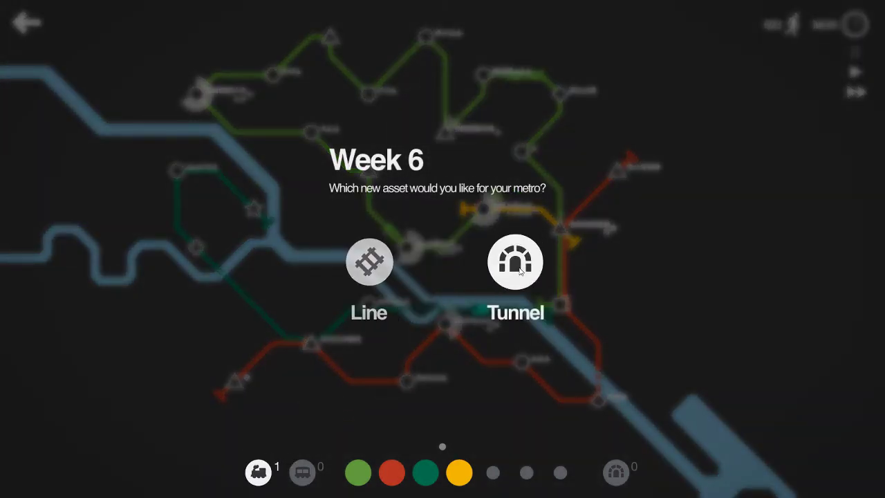
Step: Take the tunnel, then link the new square station to the light-green and dark-green lines
left_click(522, 270)
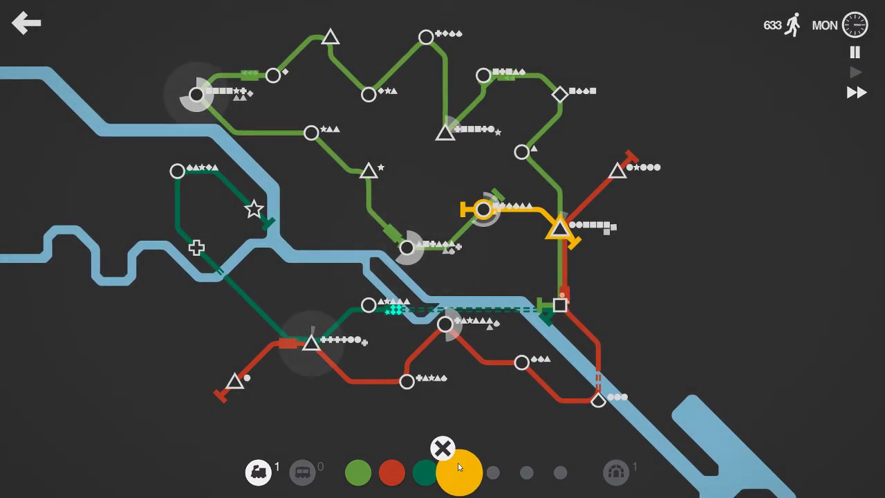
left_click(438, 449)
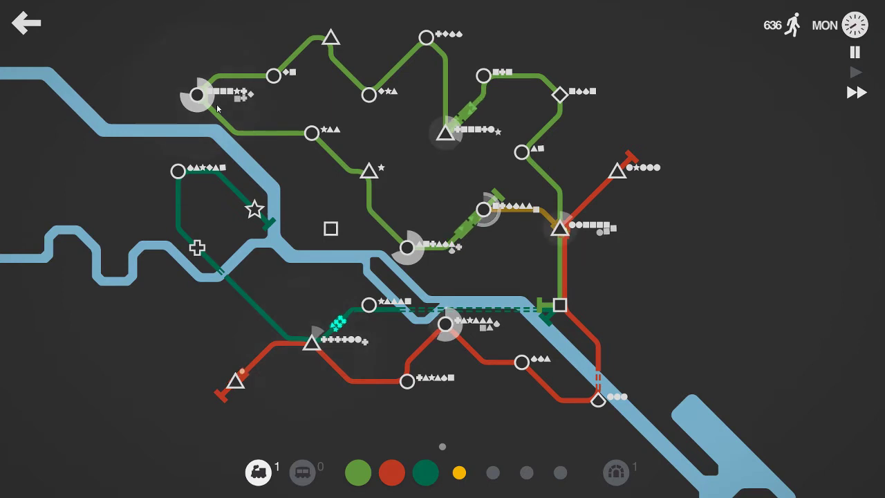
mouse_move(197, 94)
left_mouse_down()
mouse_move(343, 107)
mouse_move(445, 131)
left_mouse_up()
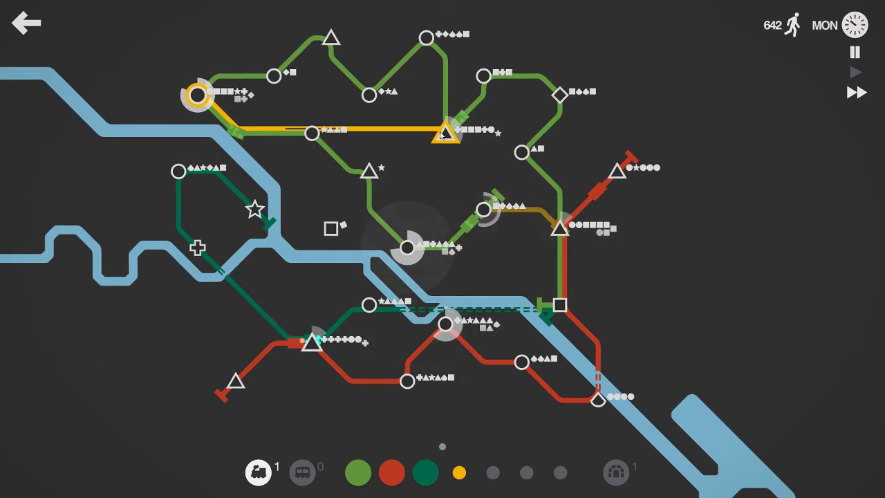
left_click_drag(378, 220, 329, 228)
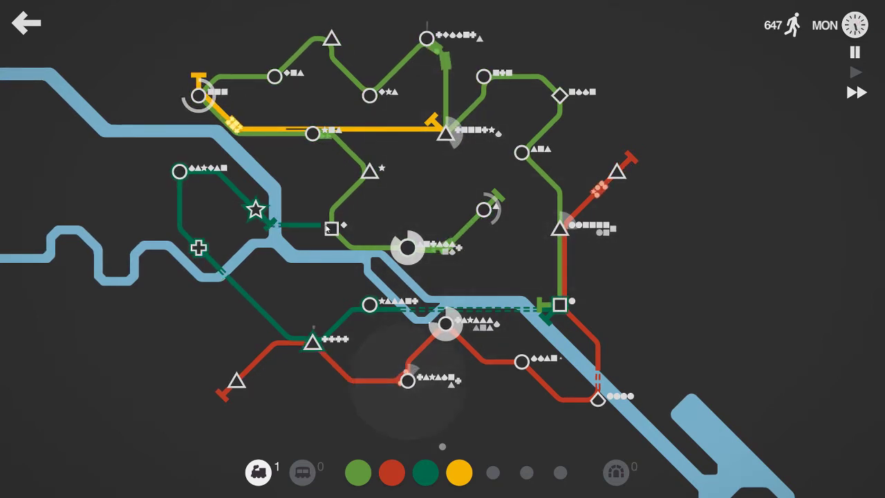
mouse_move(269, 223)
left_mouse_down()
mouse_move(329, 228)
mouse_move(369, 171)
left_mouse_up()
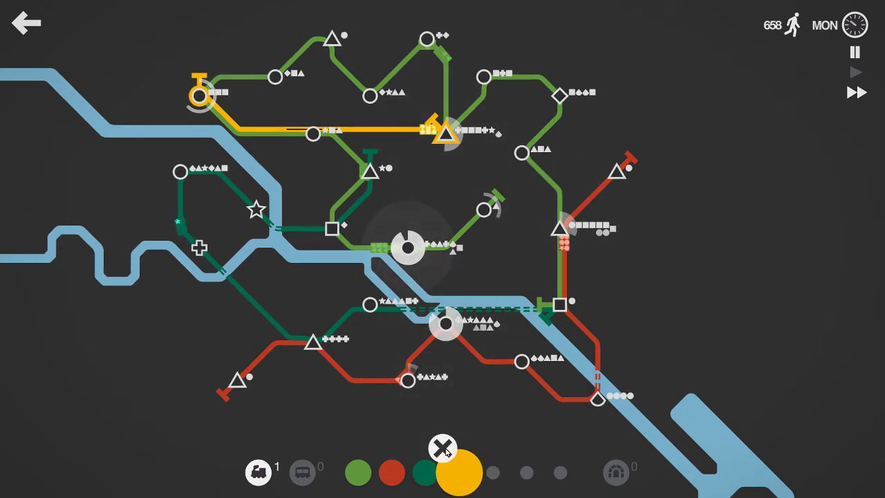
Step: Redraw the yellow line several times, finally starting it from the lower central circle station
left_click_drag(460, 472, 442, 450)
left_click_drag(409, 247, 561, 228)
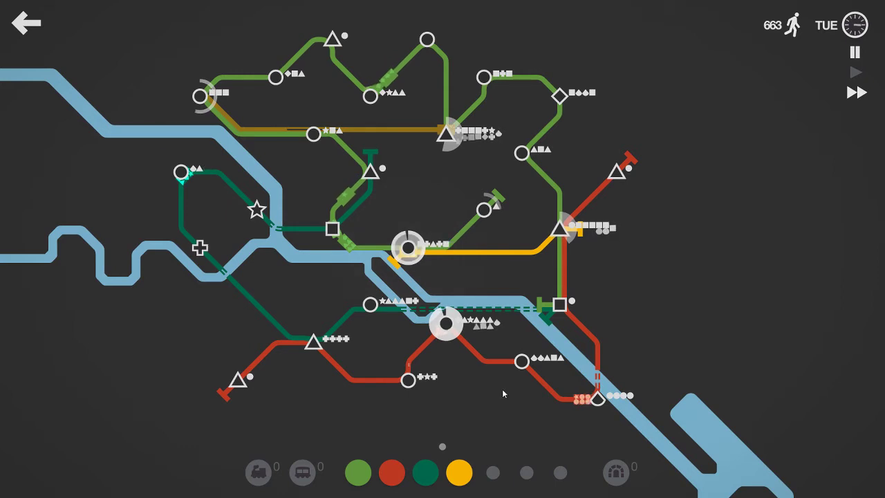
left_click(456, 469)
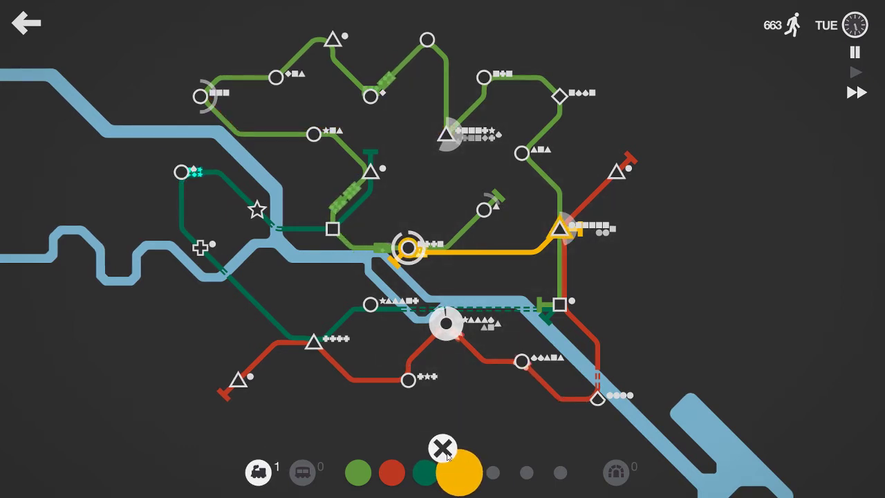
left_click(459, 474)
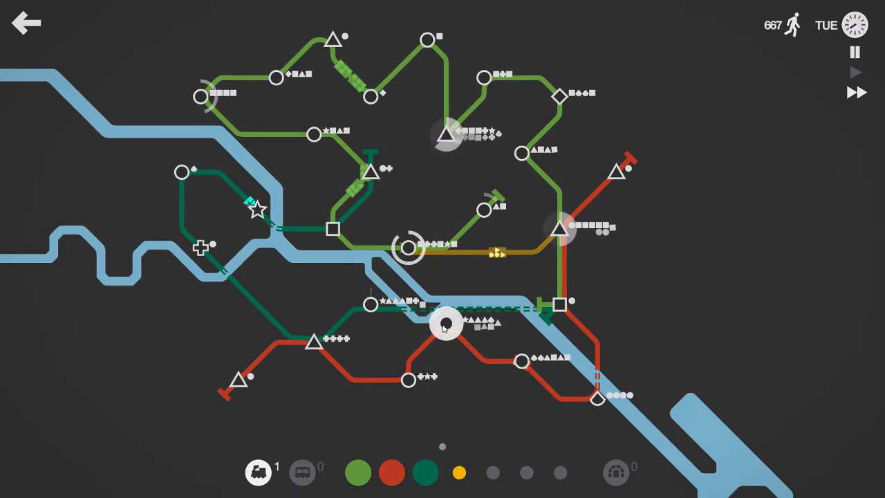
mouse_move(446, 323)
left_mouse_down()
mouse_move(532, 330)
mouse_move(392, 325)
left_mouse_up()
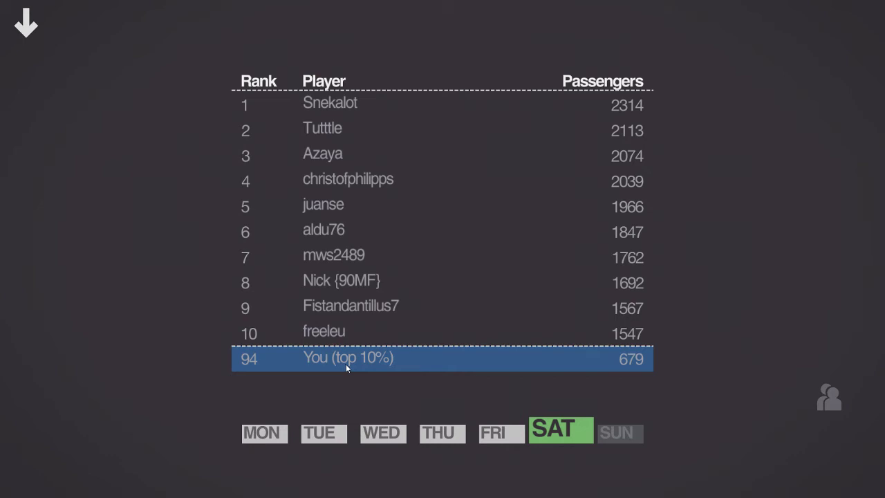
Step: View Friday's leaderboard on the game-over screen
left_click(494, 435)
Step: Close the leaderboard using the top-left back arrow
left_click(26, 26)
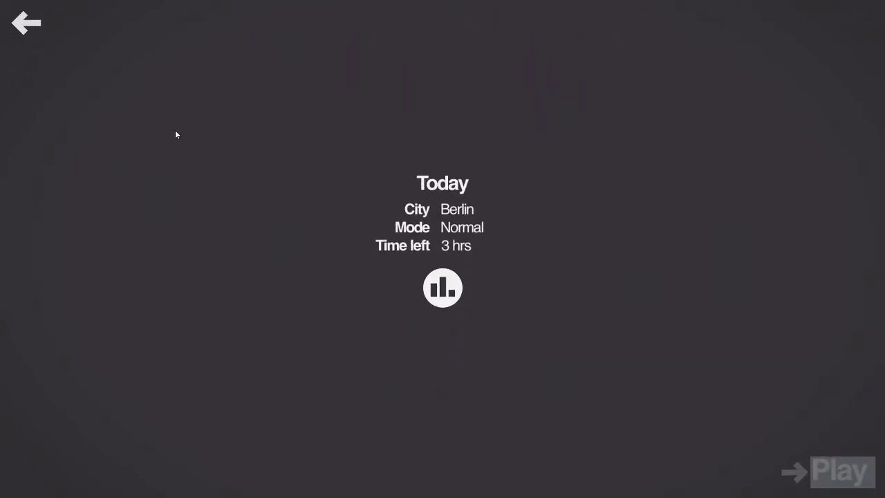